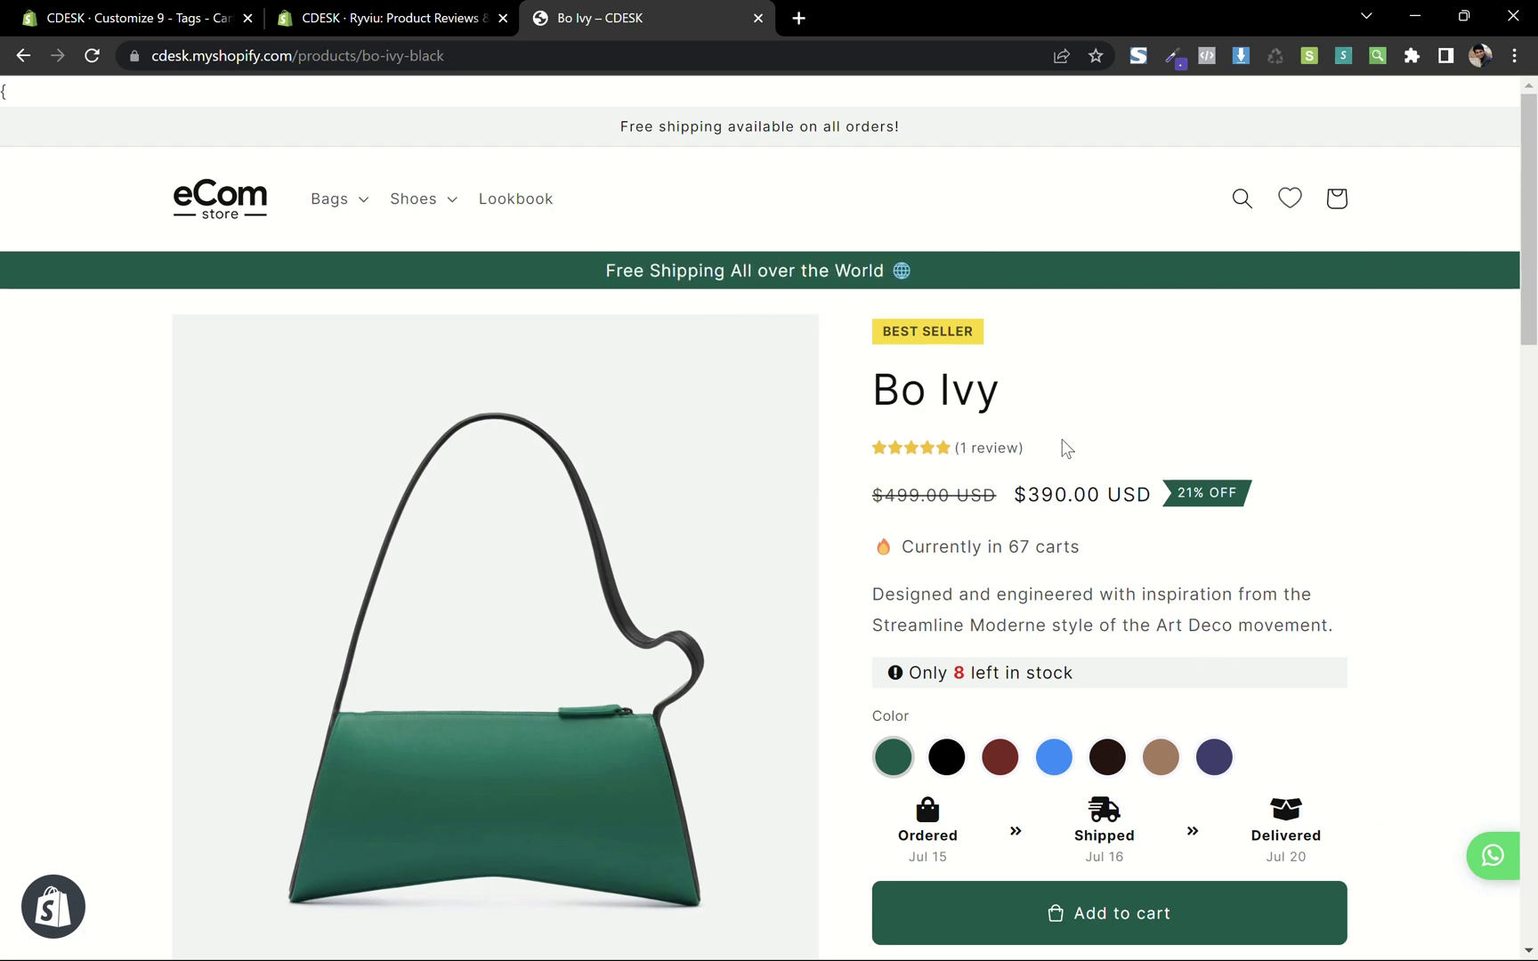
# Open the write-a-review form, try attaching a photo, then close it without submitting
pyautogui.scroll(-10, 1067, 448)
pyautogui.scroll(-3, 440, 629)
pyautogui.scroll(-3, 854, 512)
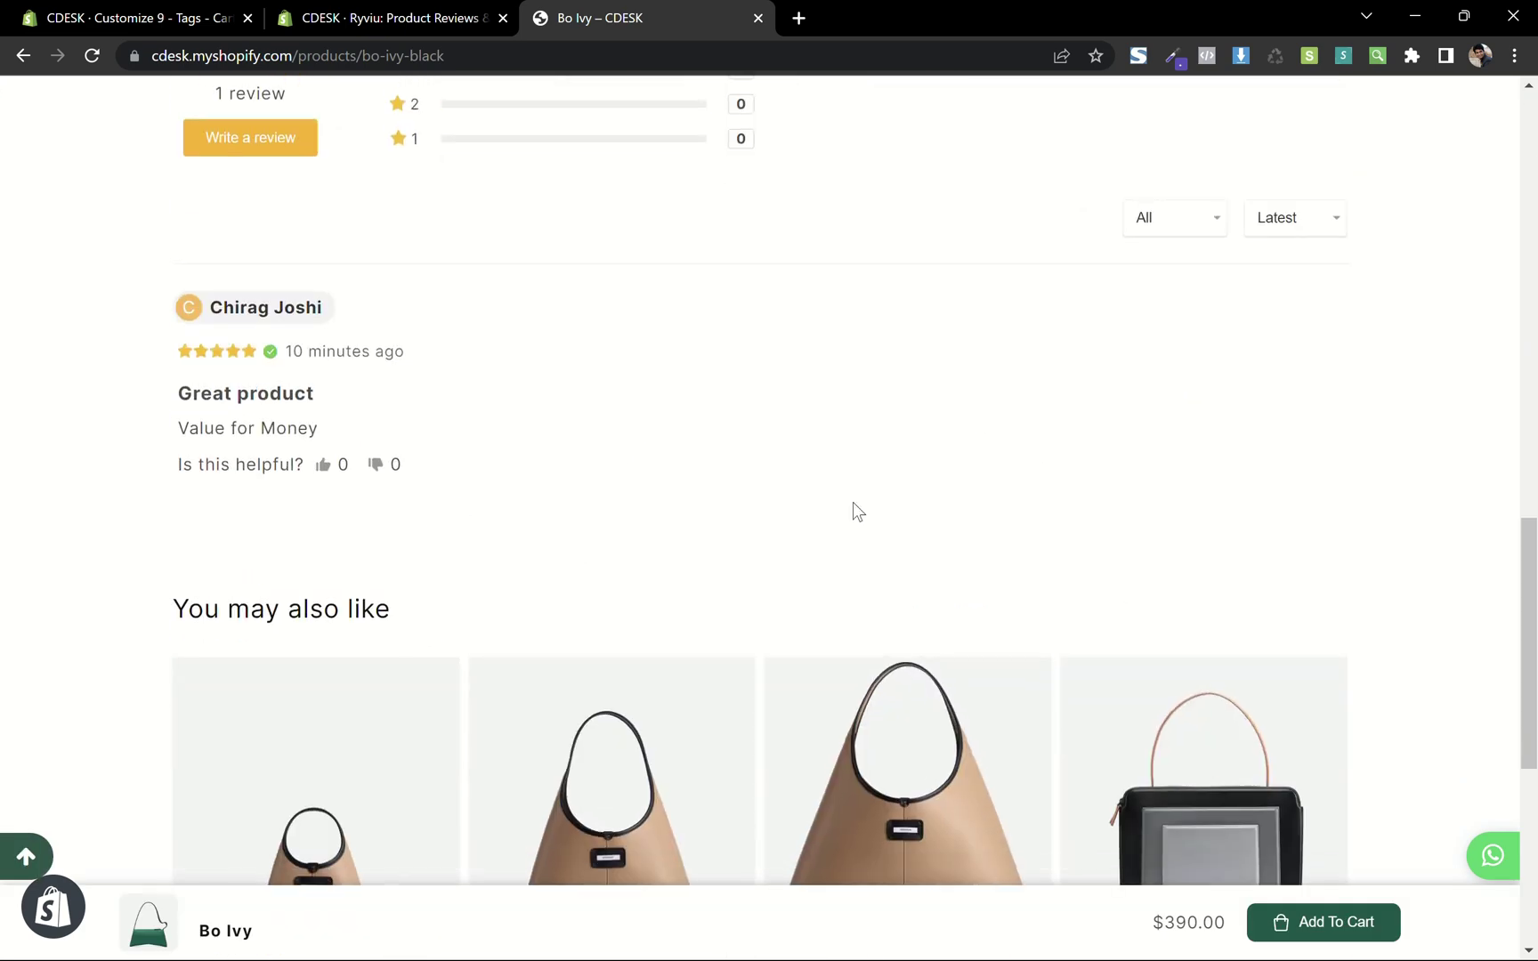
pyautogui.scroll(5, 853, 510)
pyautogui.scroll(-1, 854, 513)
pyautogui.click(258, 493)
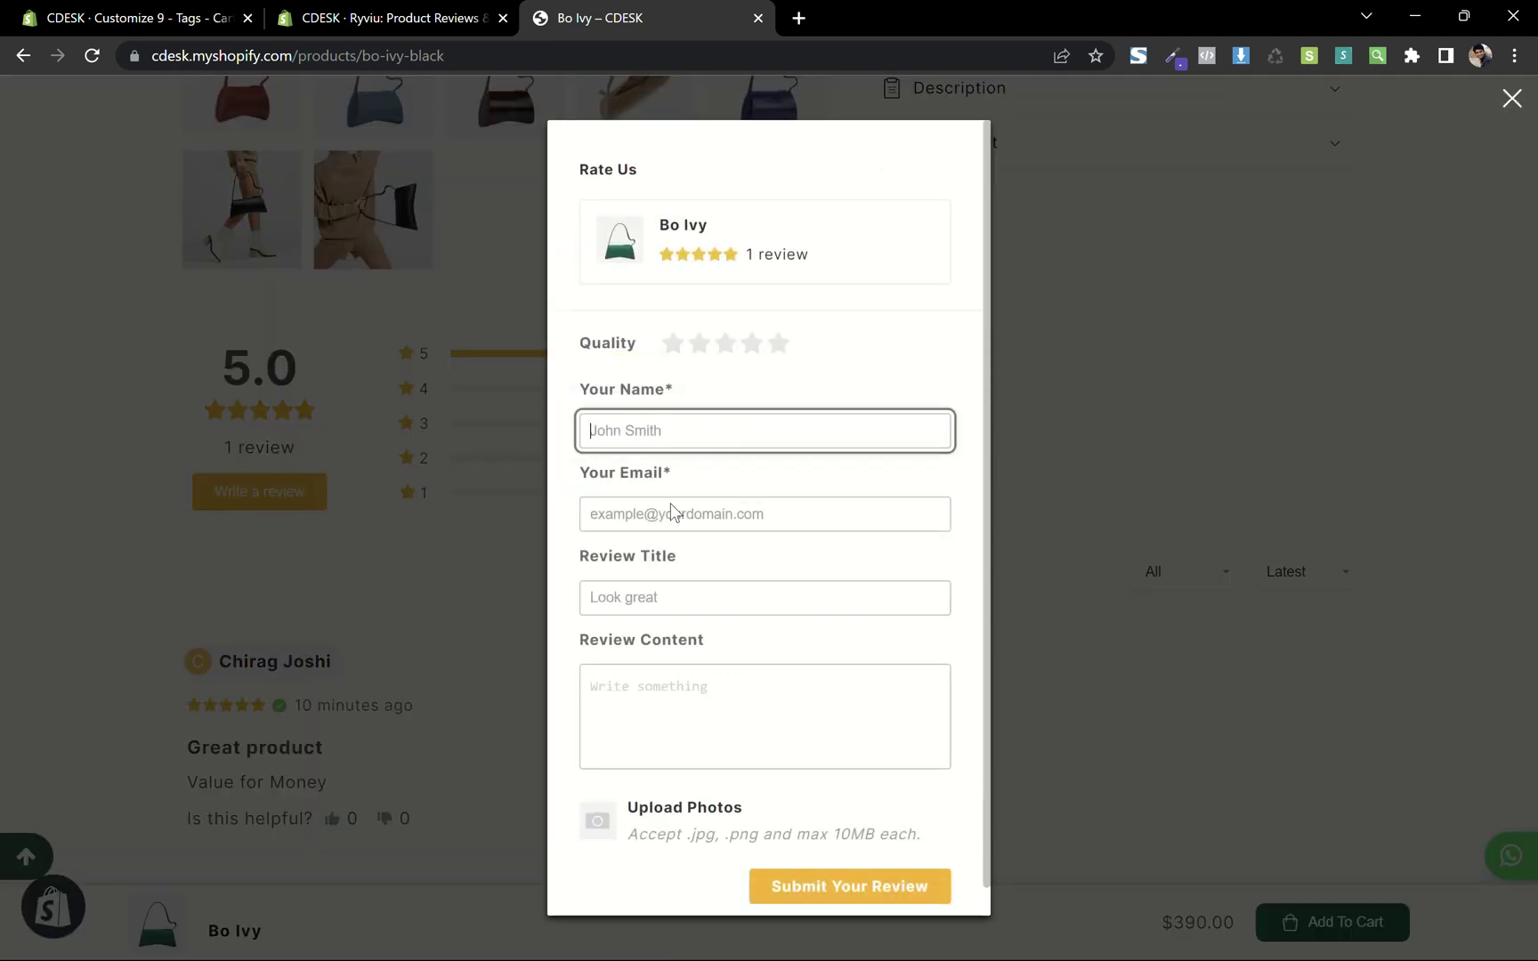
pyautogui.click(675, 839)
pyautogui.click(917, 772)
pyautogui.click(1008, 215)
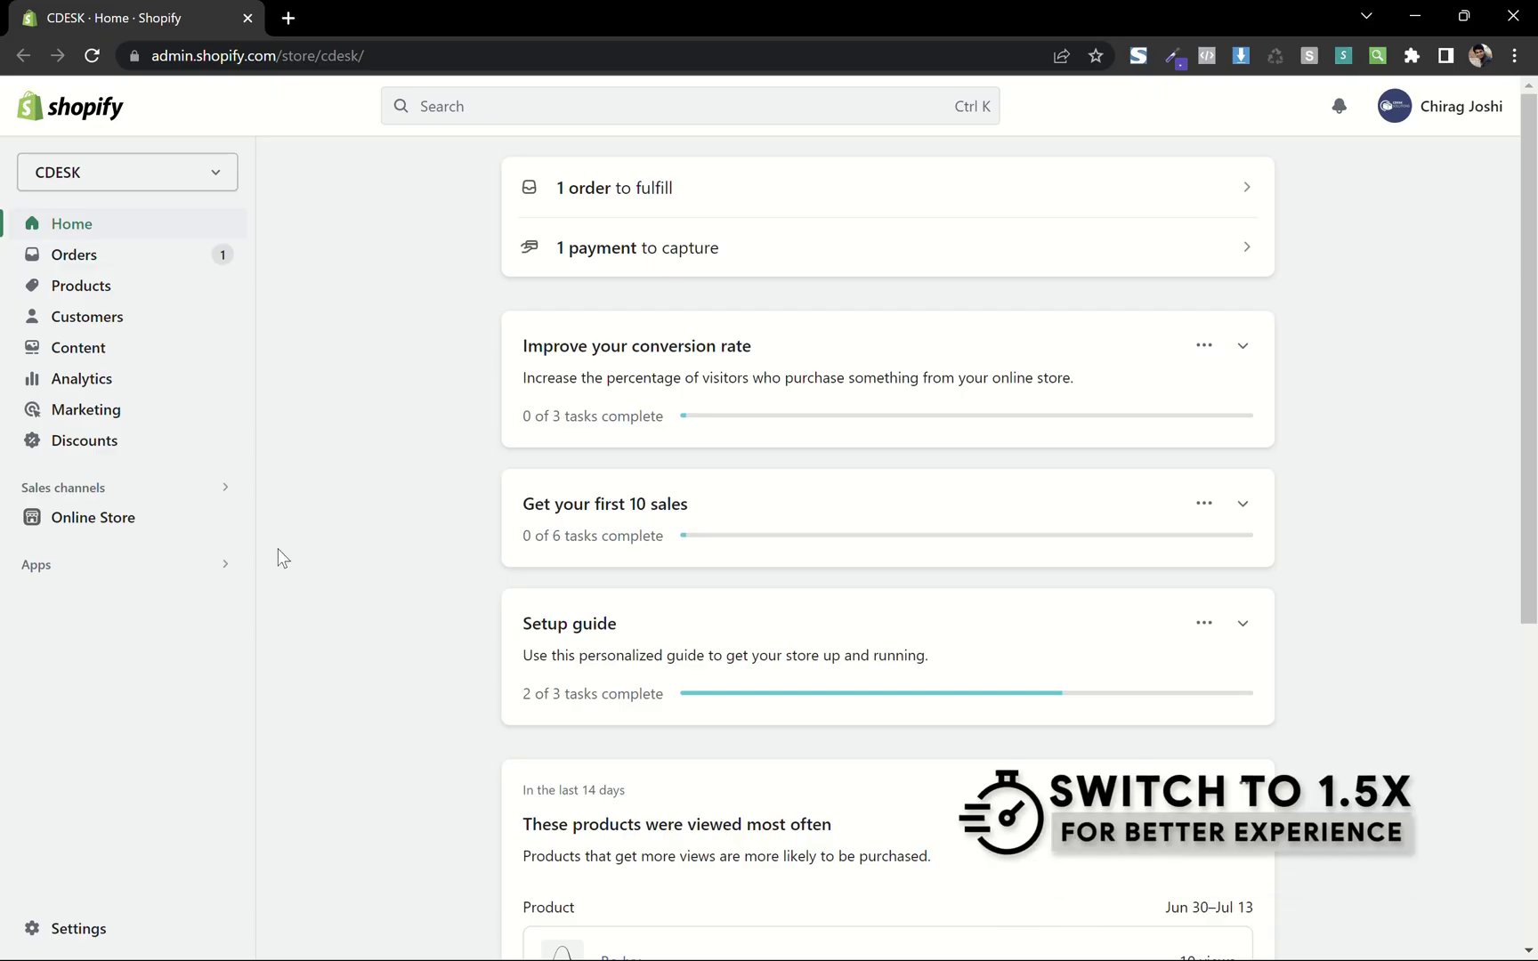
# Search the App Store for 'ryvi' and open the Ryviu: Product Reviews & QA listing
pyautogui.click(225, 570)
pyautogui.write('r')
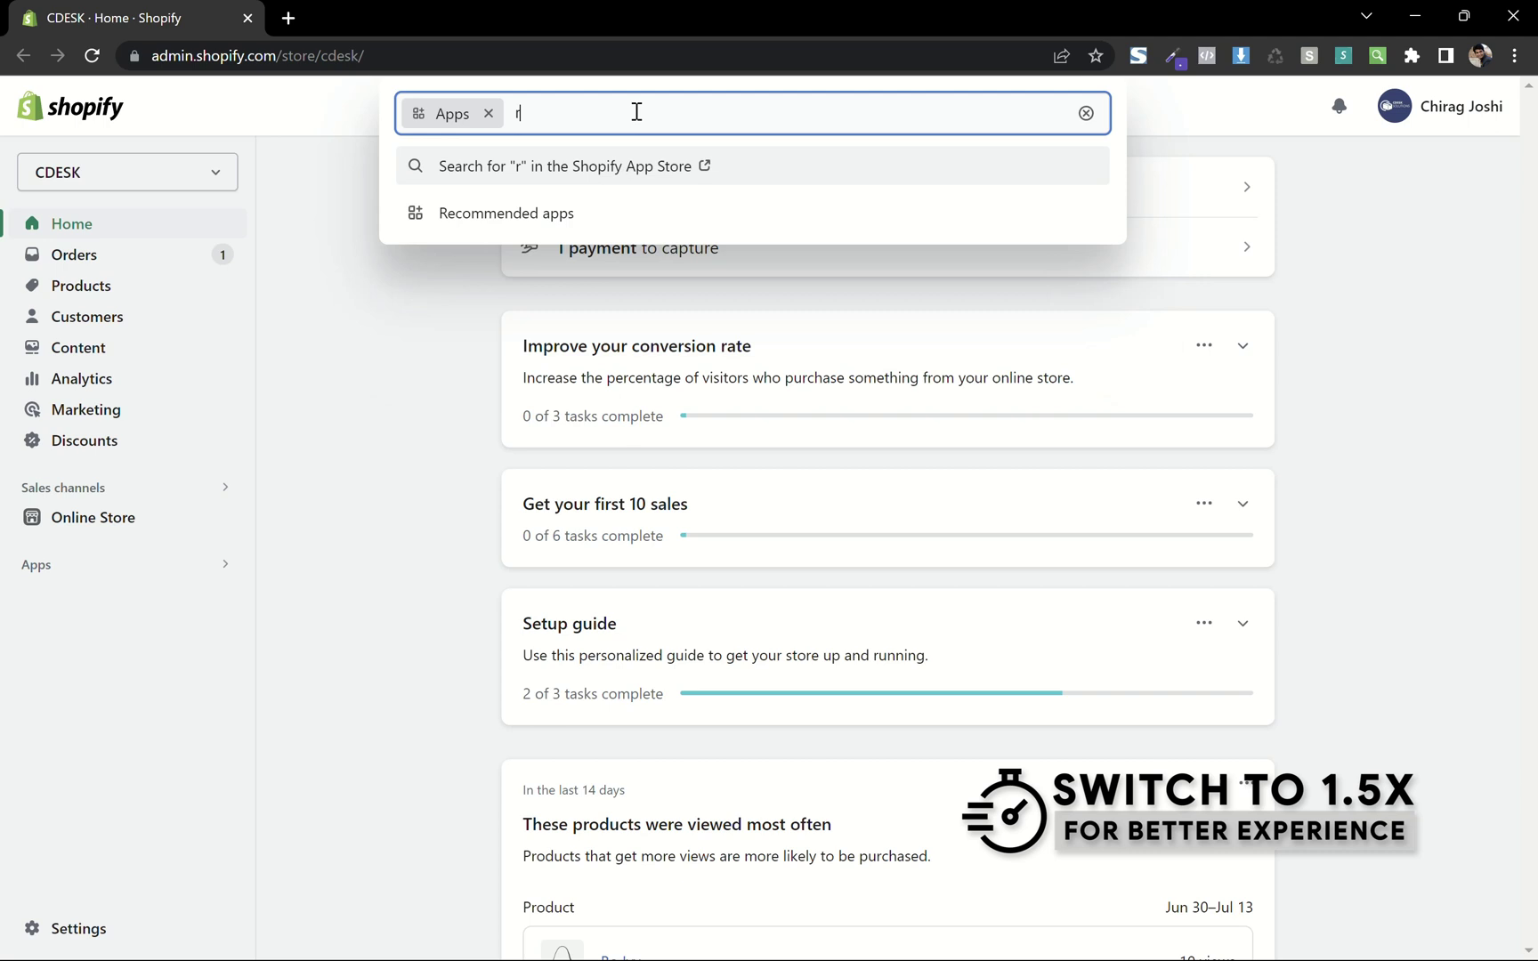
pyautogui.write('yviu')
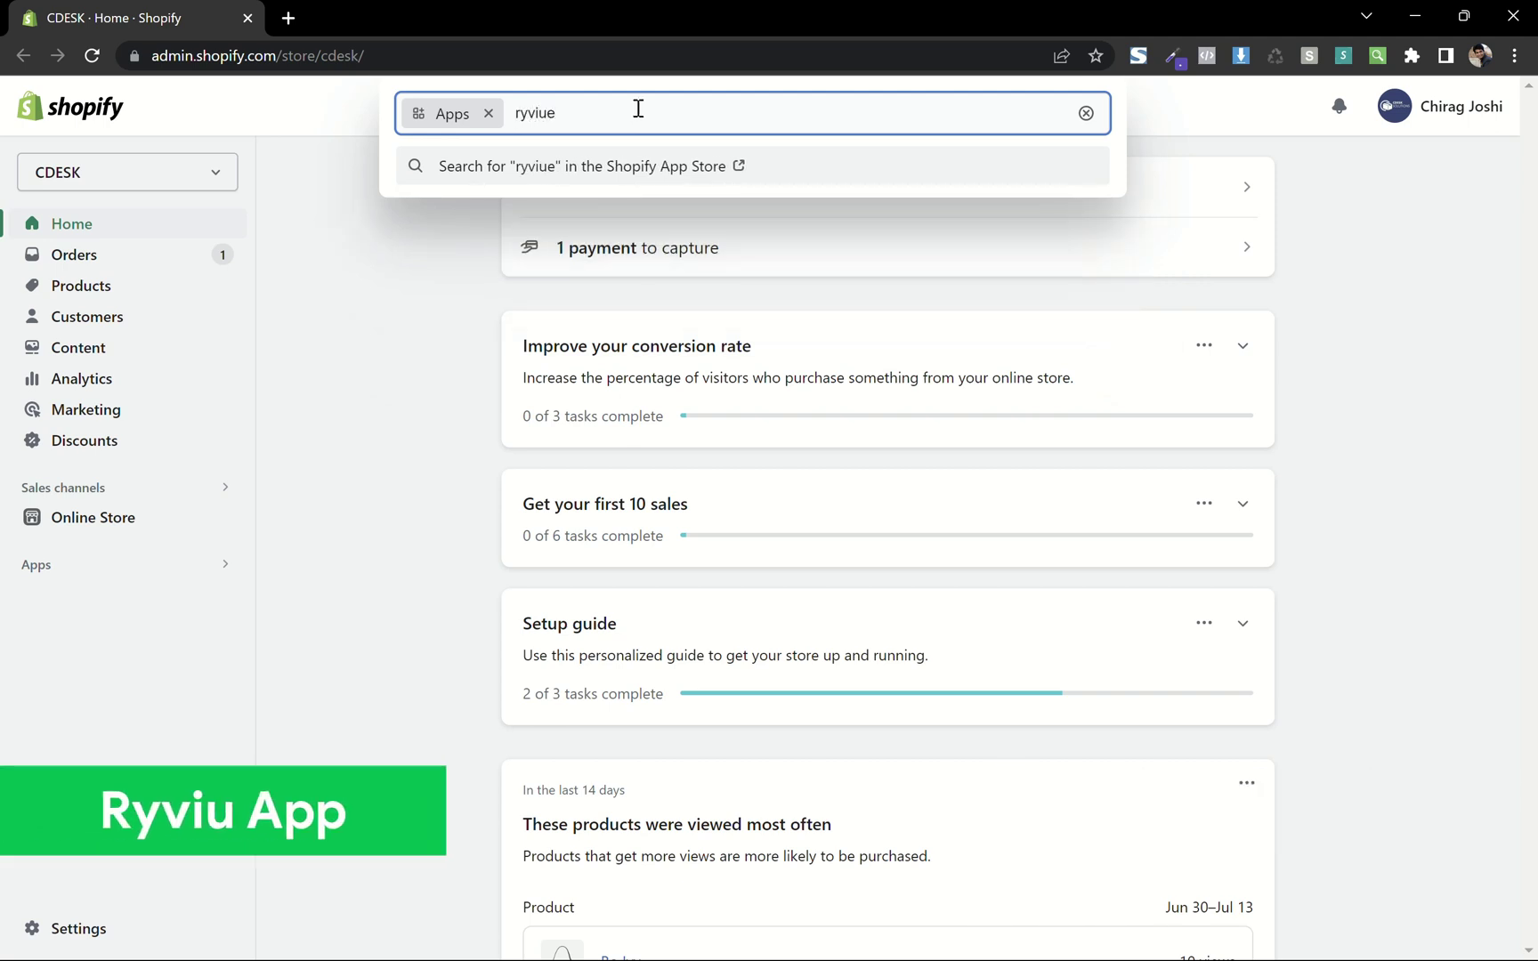
pyautogui.press('Return')
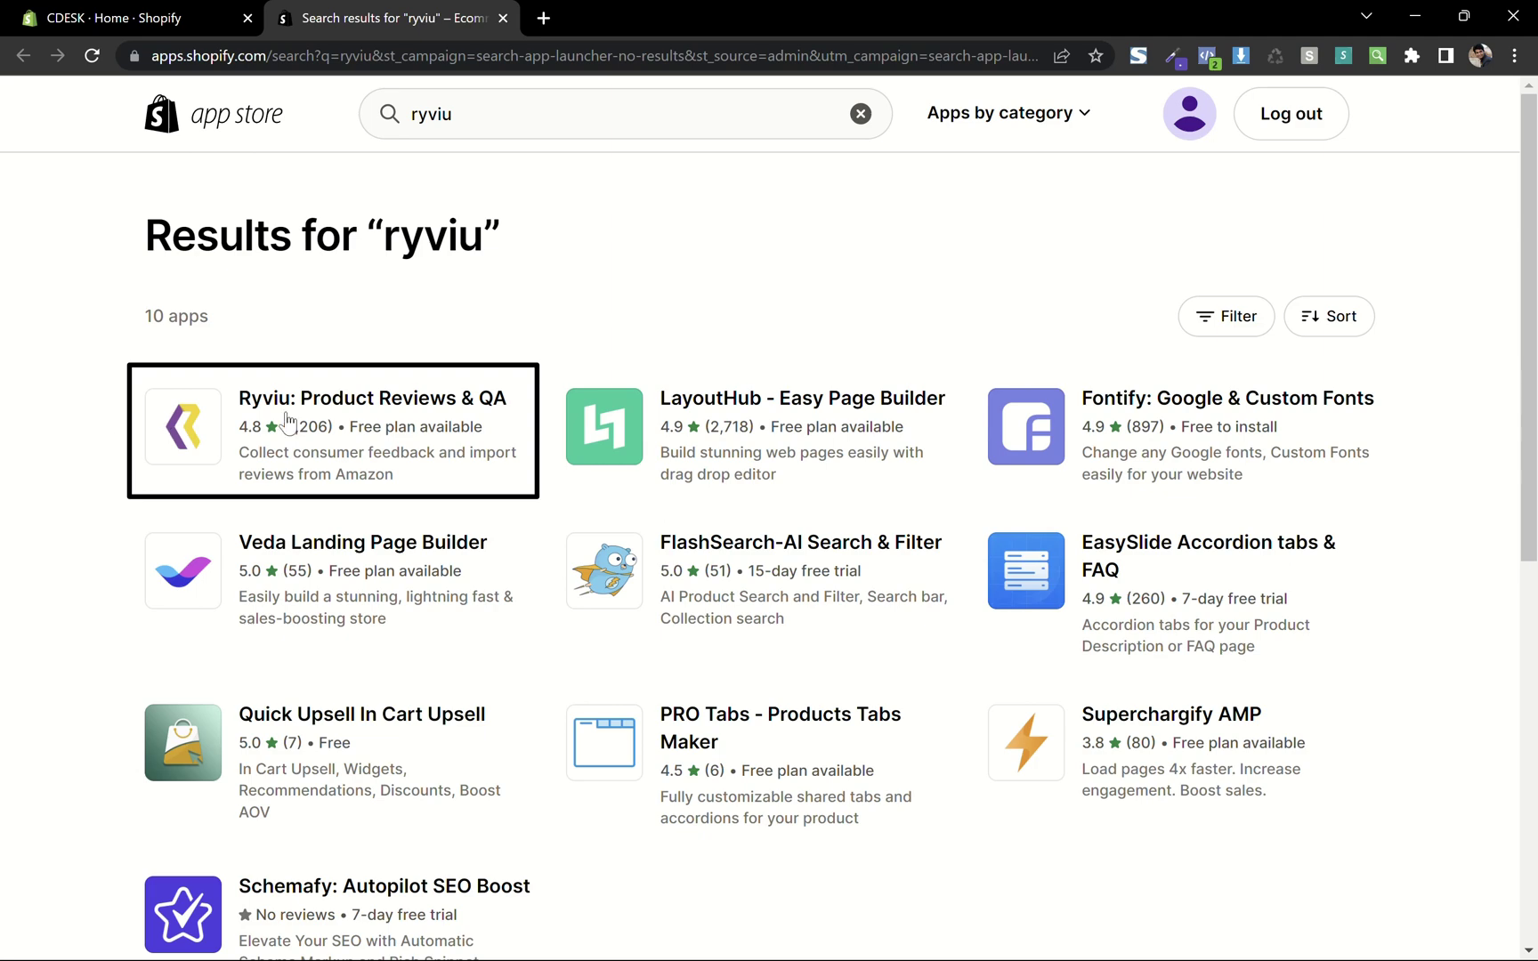
pyautogui.click(412, 408)
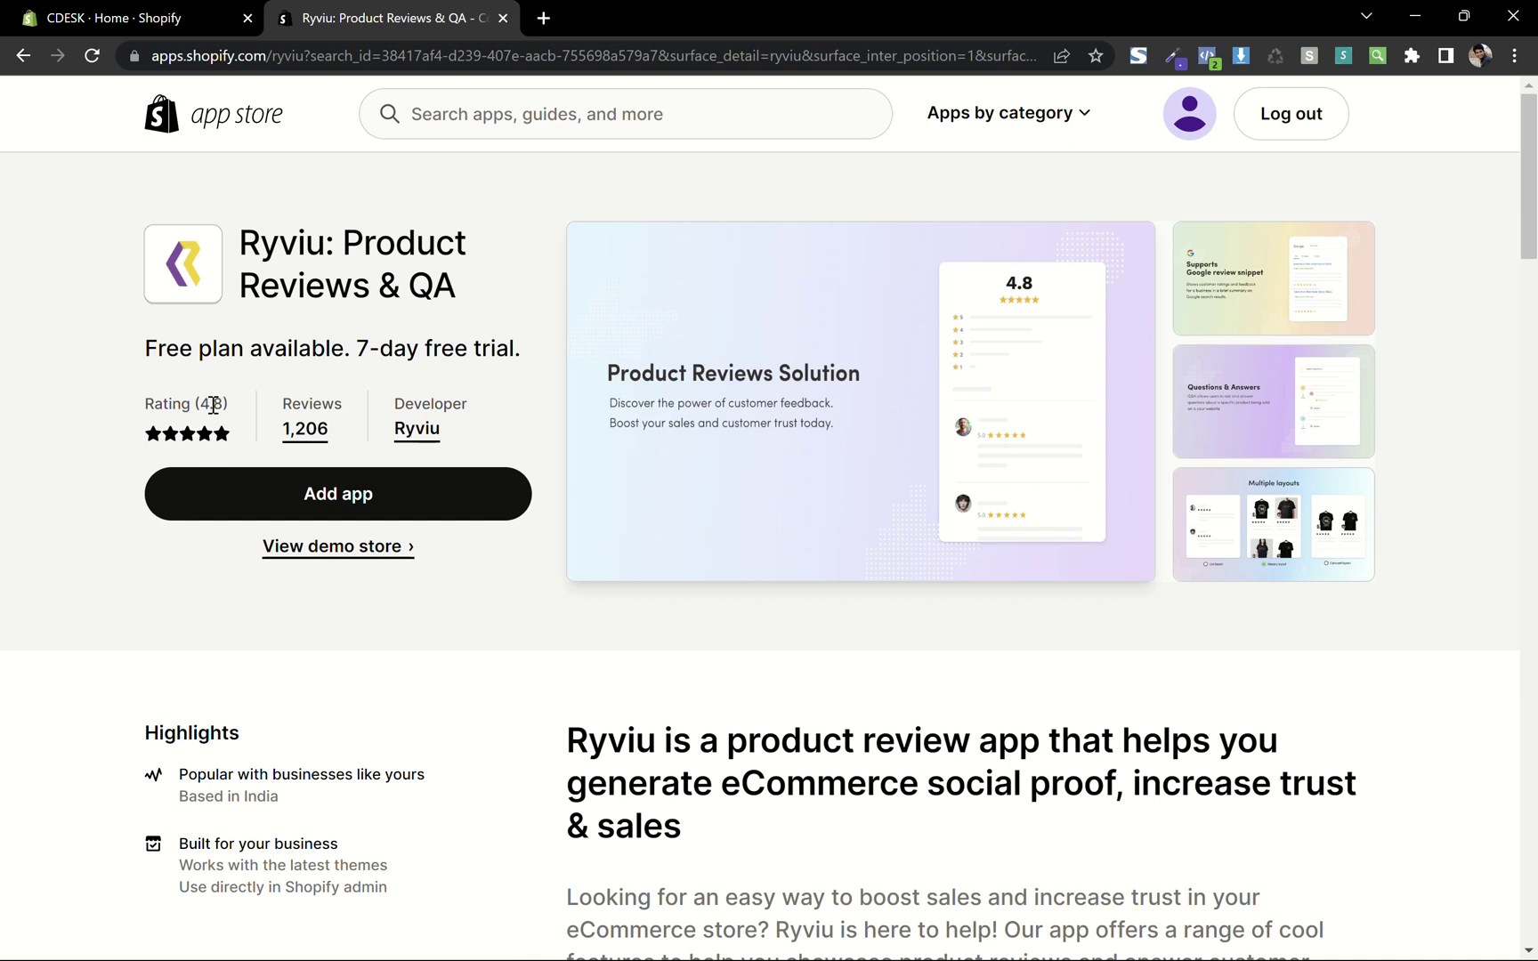
# Scroll through the Ryviu listing to review its pricing plans
pyautogui.scroll(-3, 213, 405)
pyautogui.scroll(-7, 212, 405)
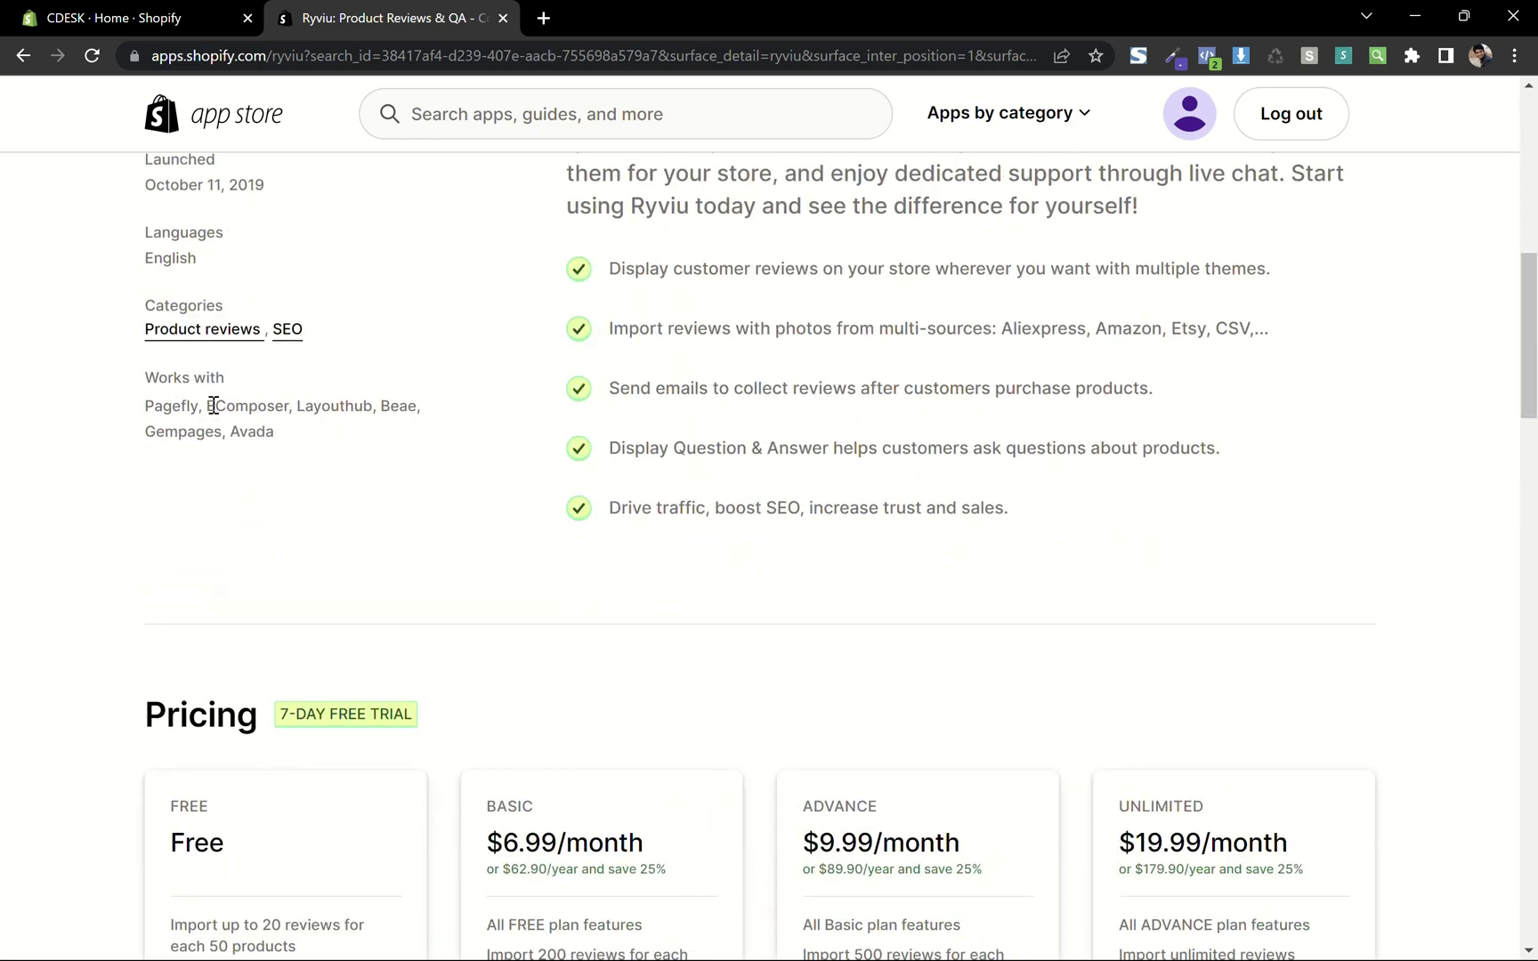
pyautogui.scroll(-4, 223, 410)
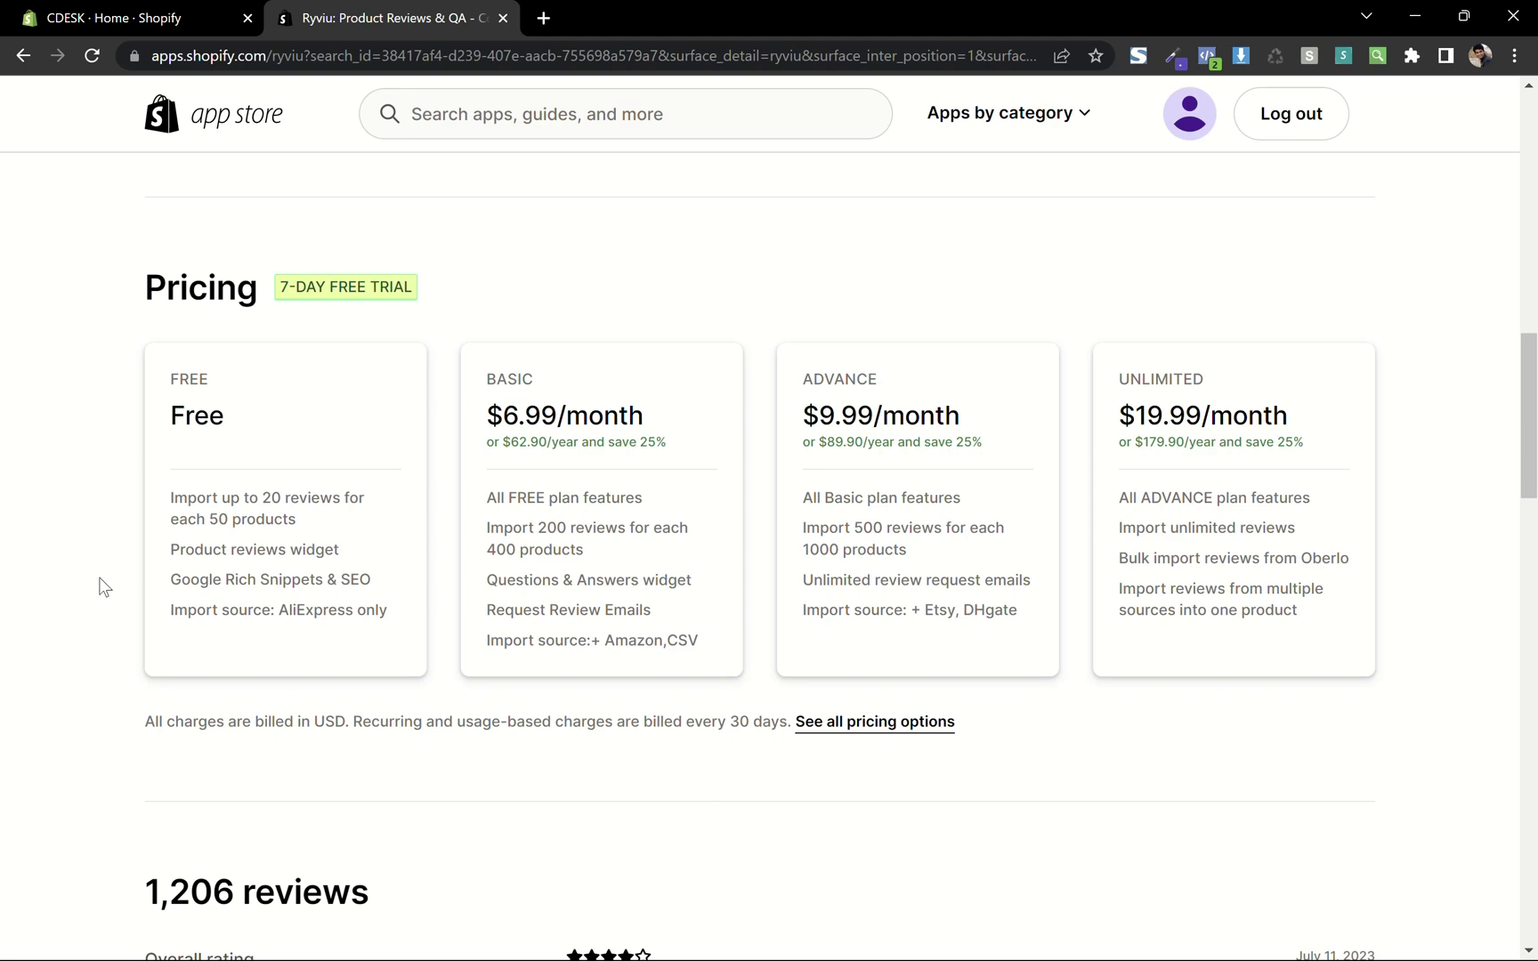
pyautogui.scroll(15, 104, 588)
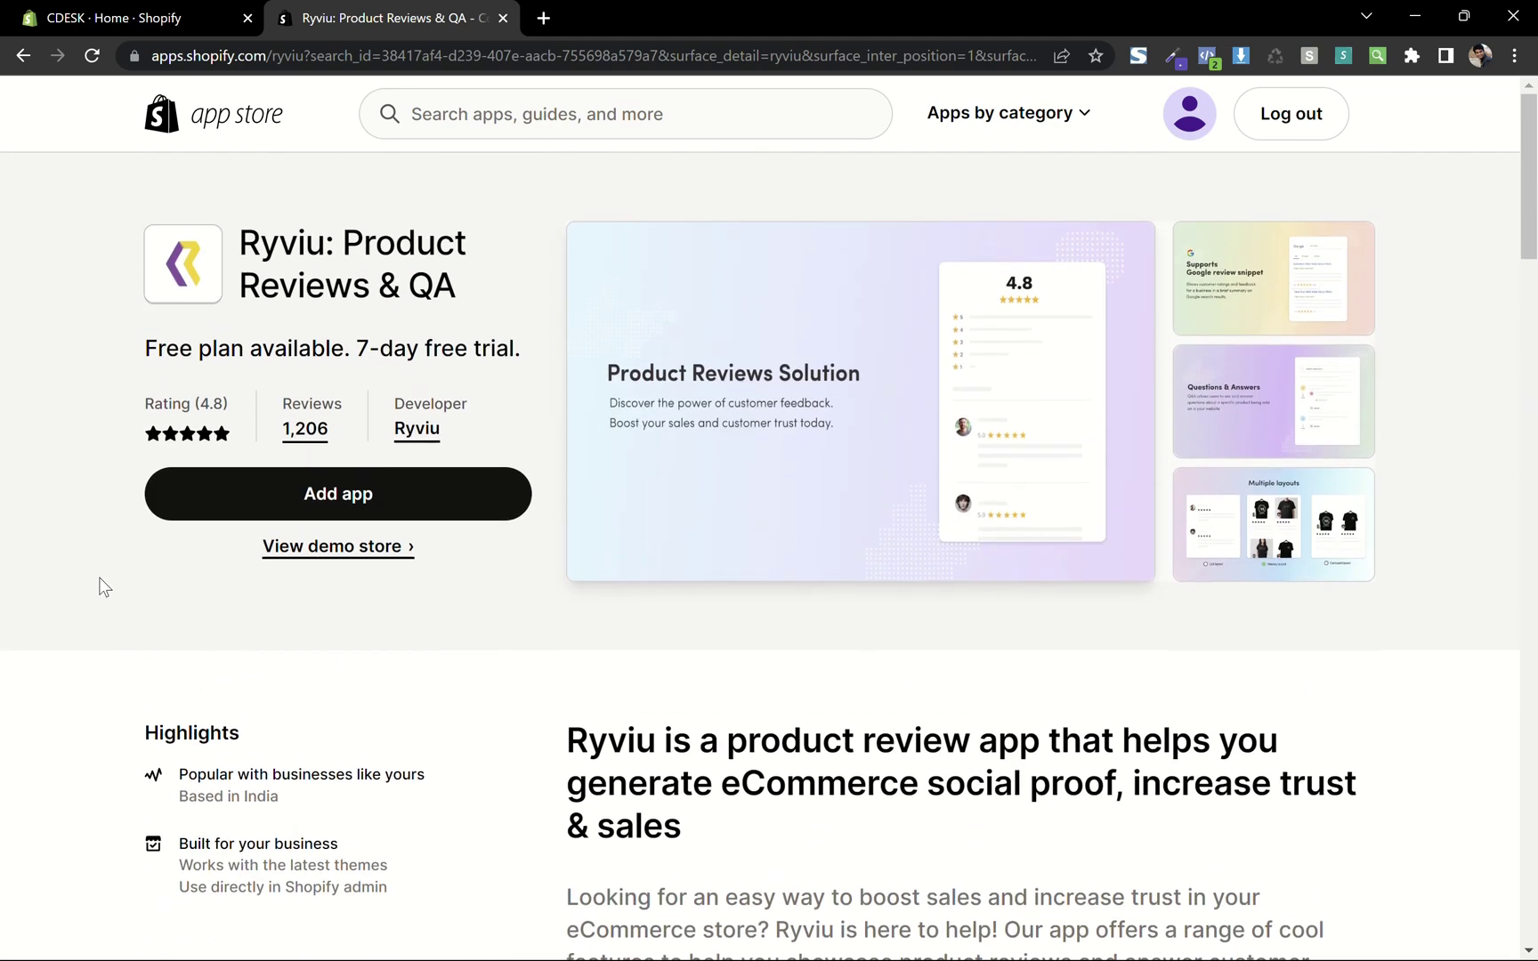
# Add the Ryviu app from its listing and approve the install on the permissions page
pyautogui.click(361, 510)
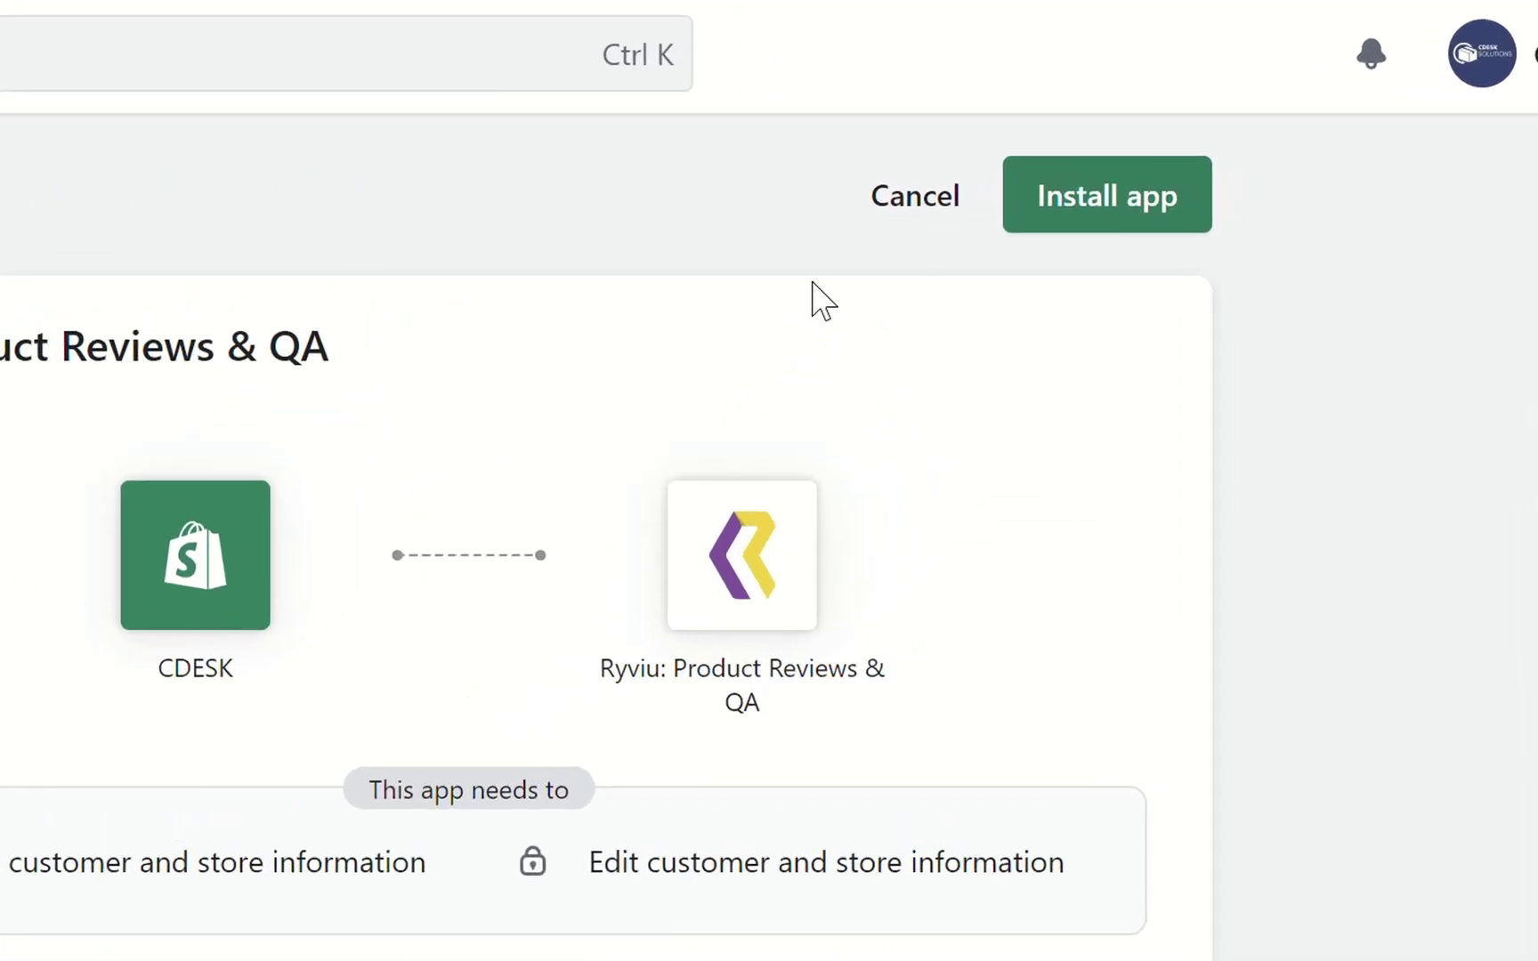
pyautogui.click(1115, 187)
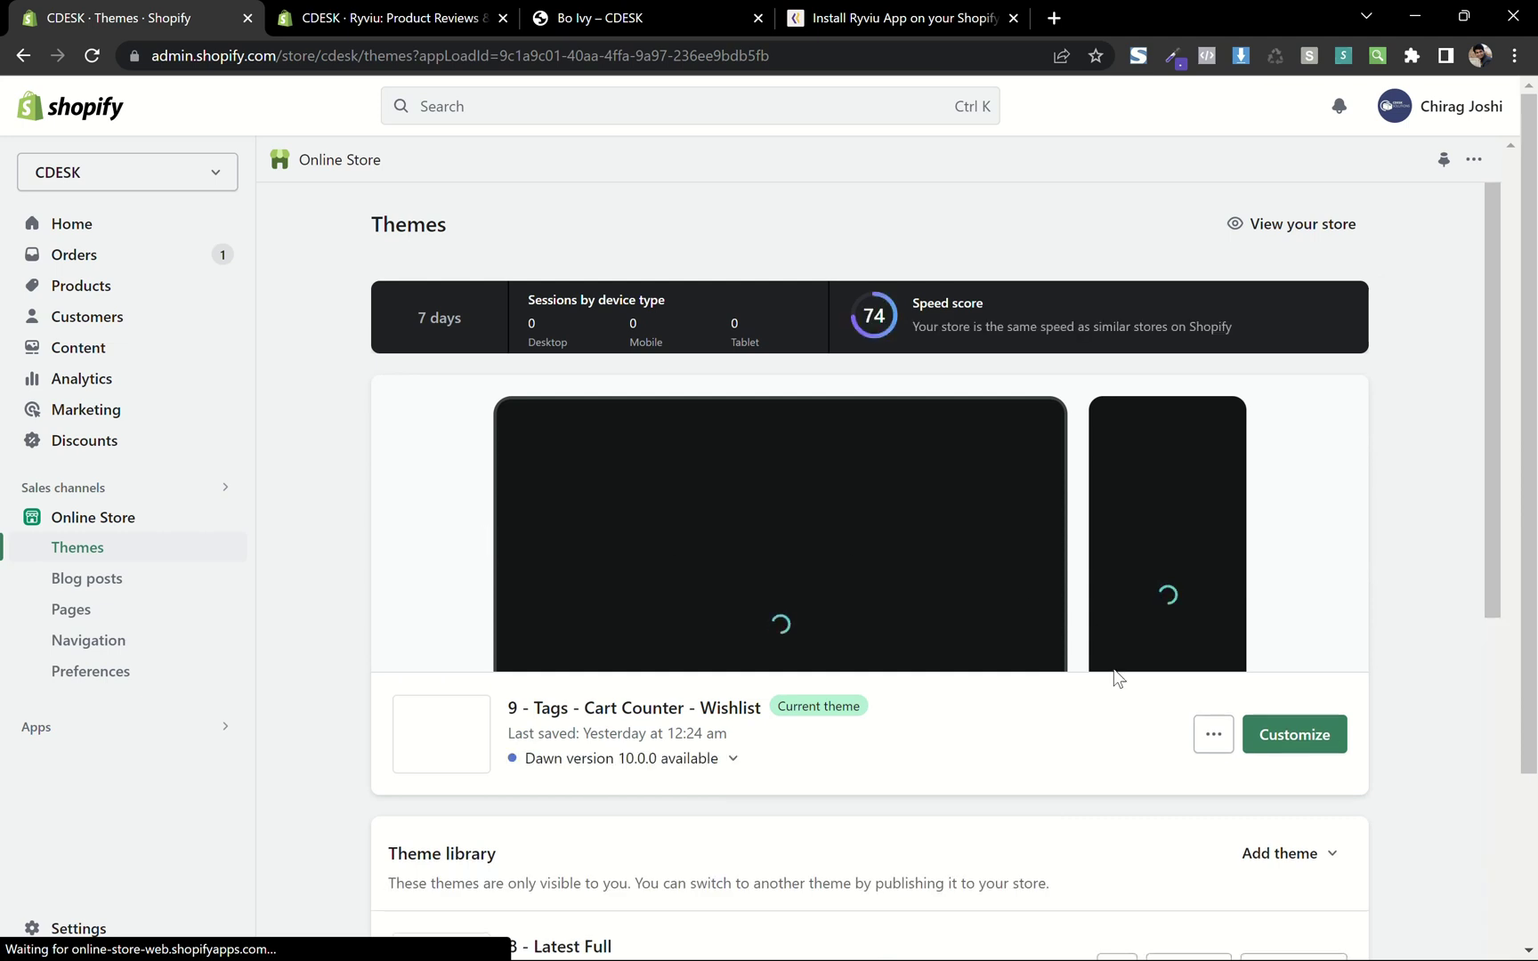
# Customize the live theme and switch on the Ryviu App embed
pyautogui.click(1292, 745)
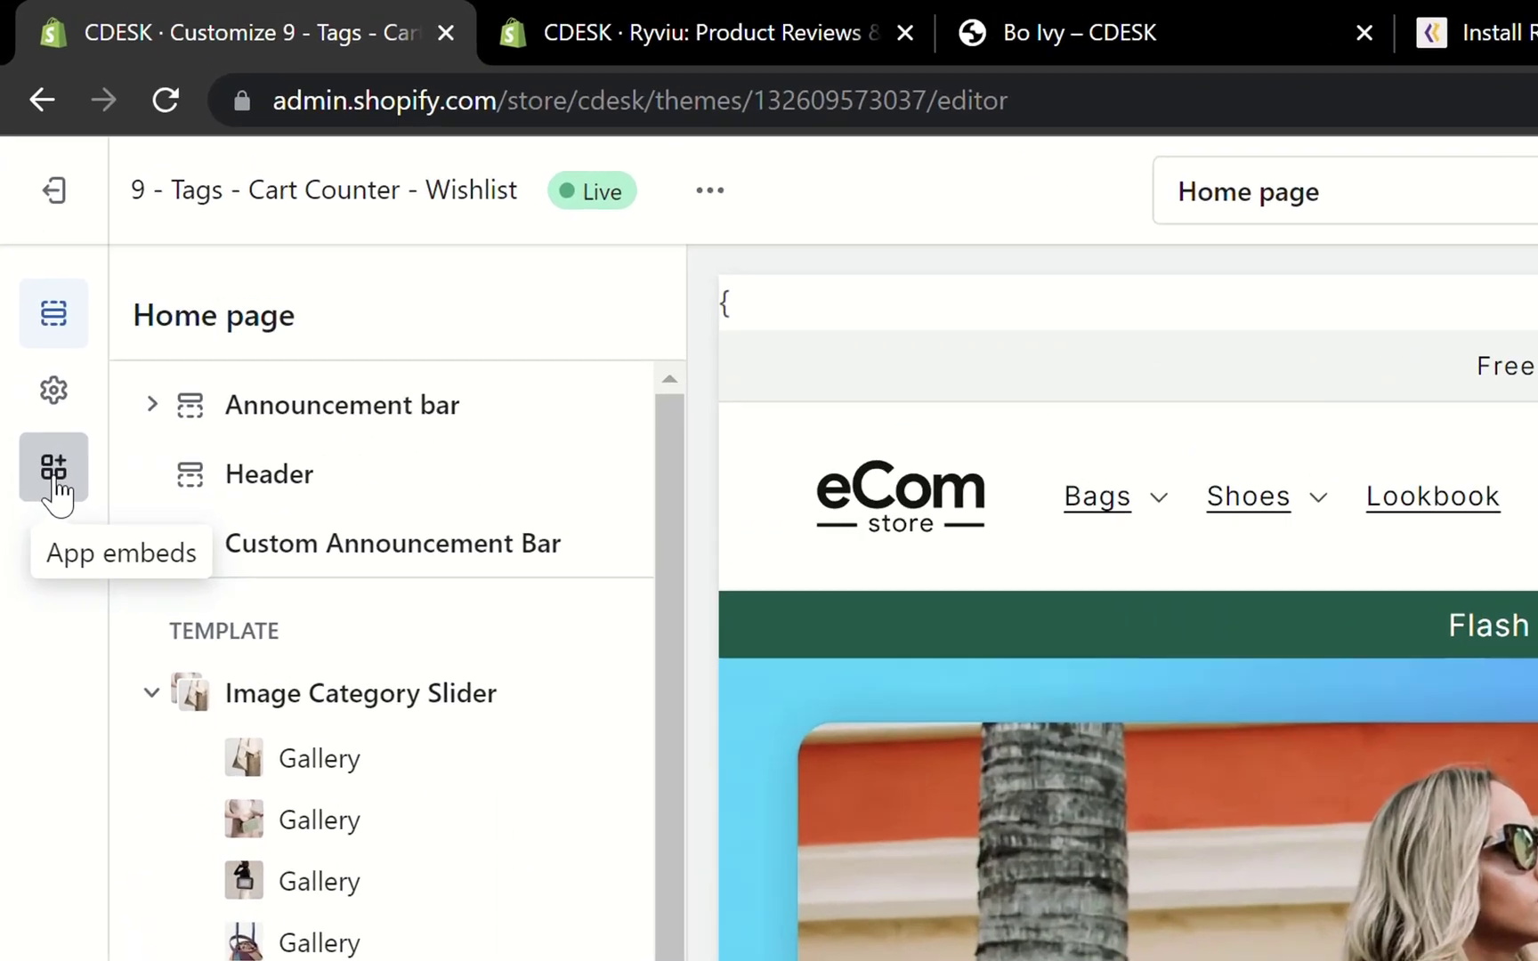
pyautogui.click(29, 261)
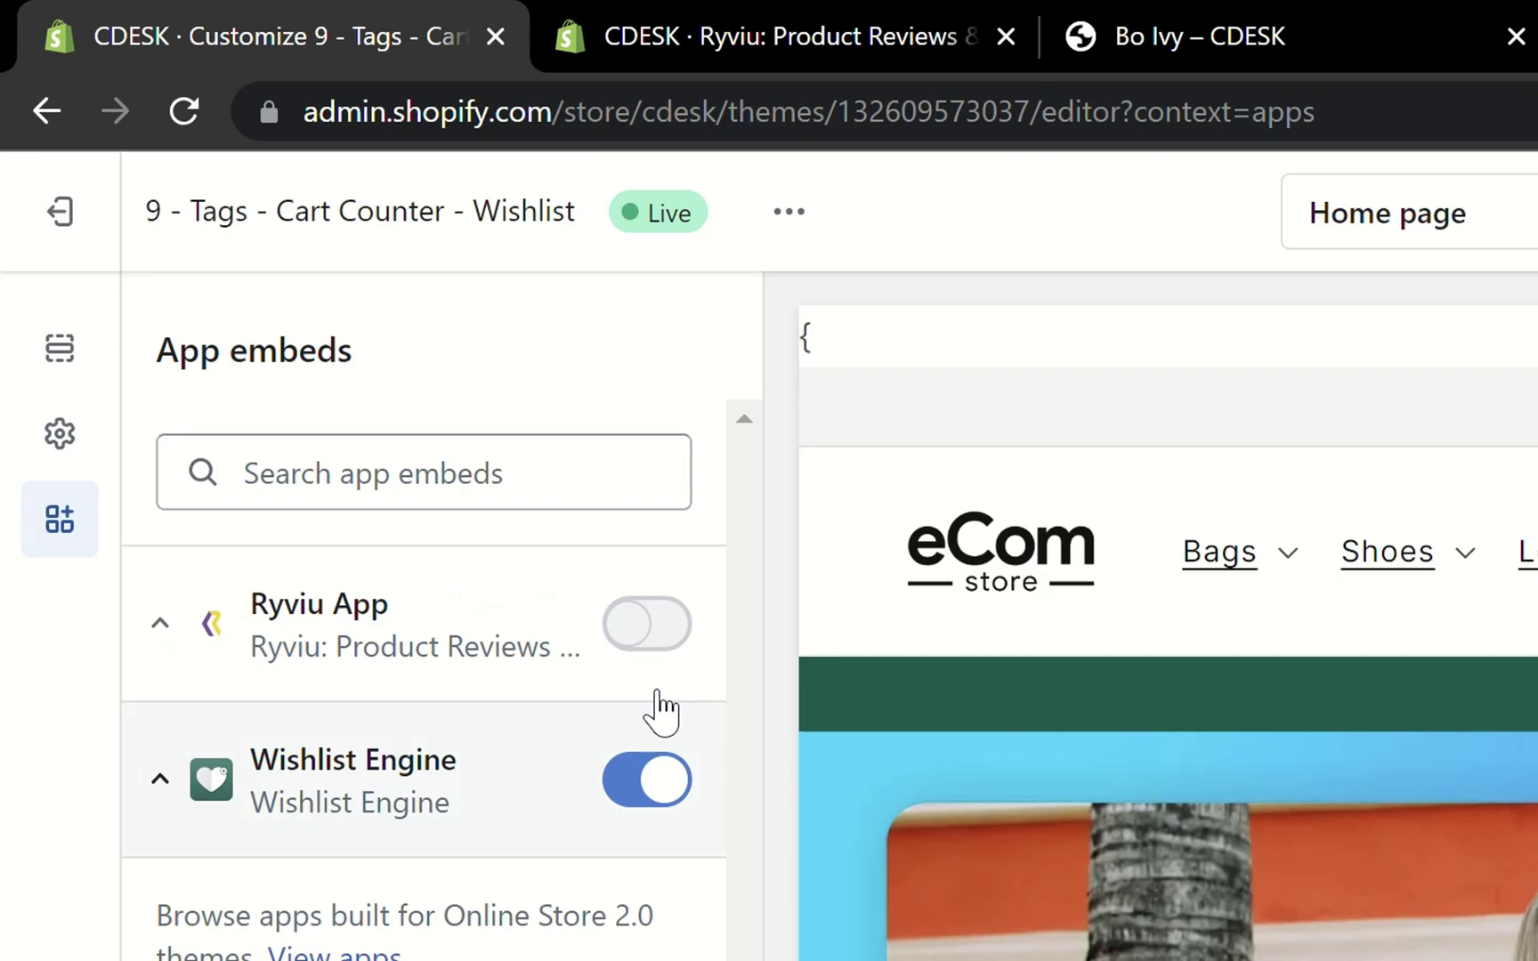
pyautogui.click(667, 633)
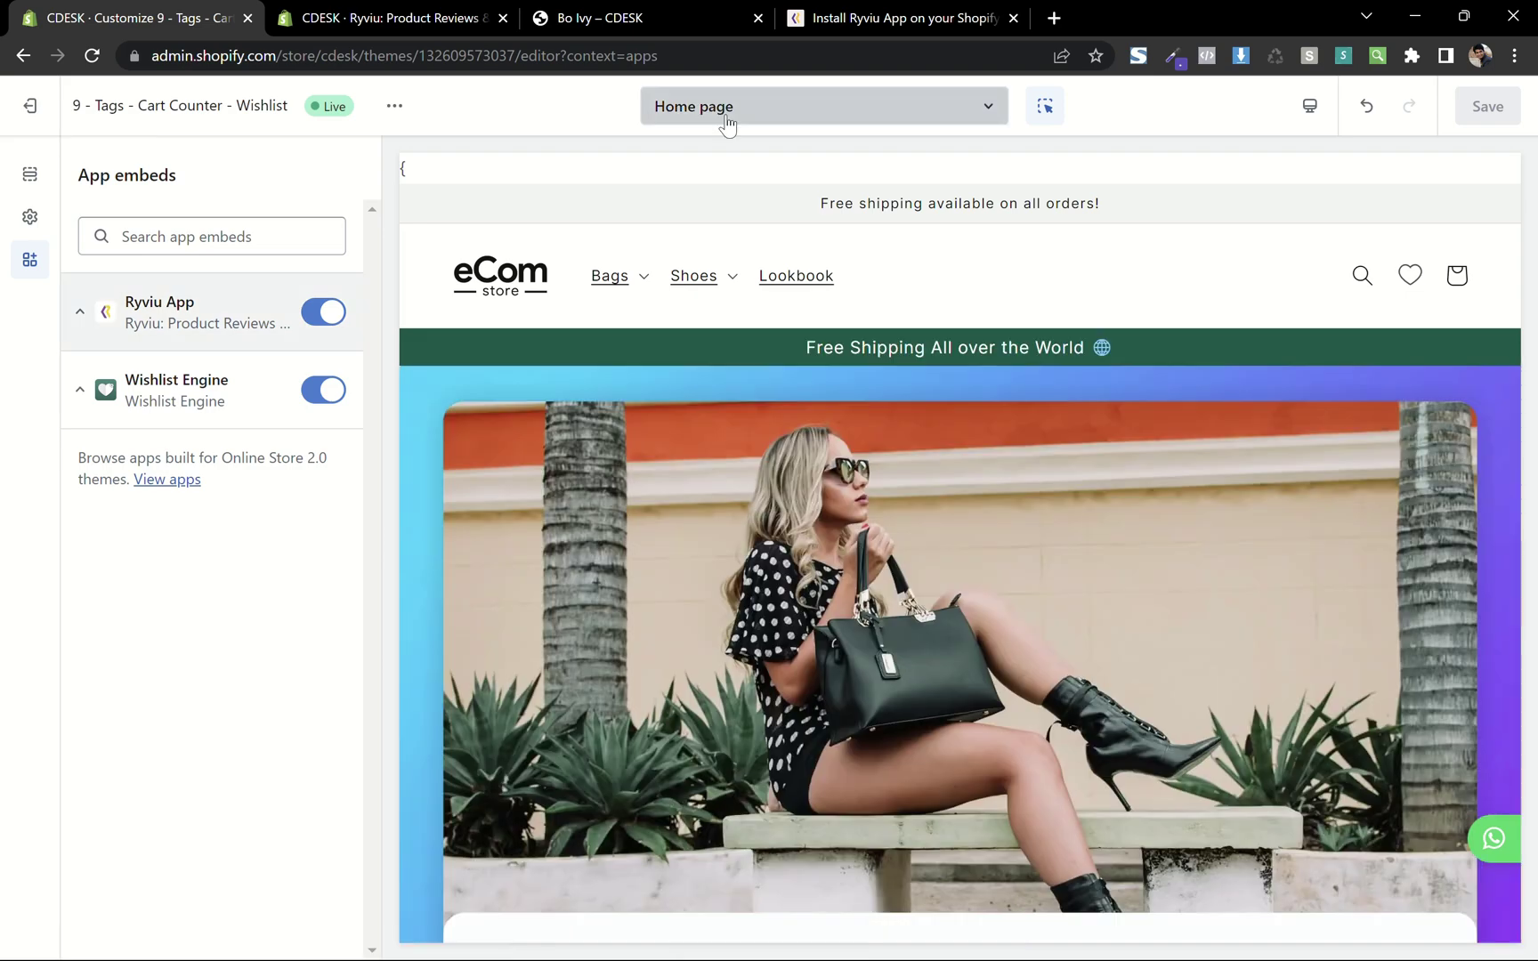
# Switch the editor to the Products > Default product template and show its sections
pyautogui.click(726, 112)
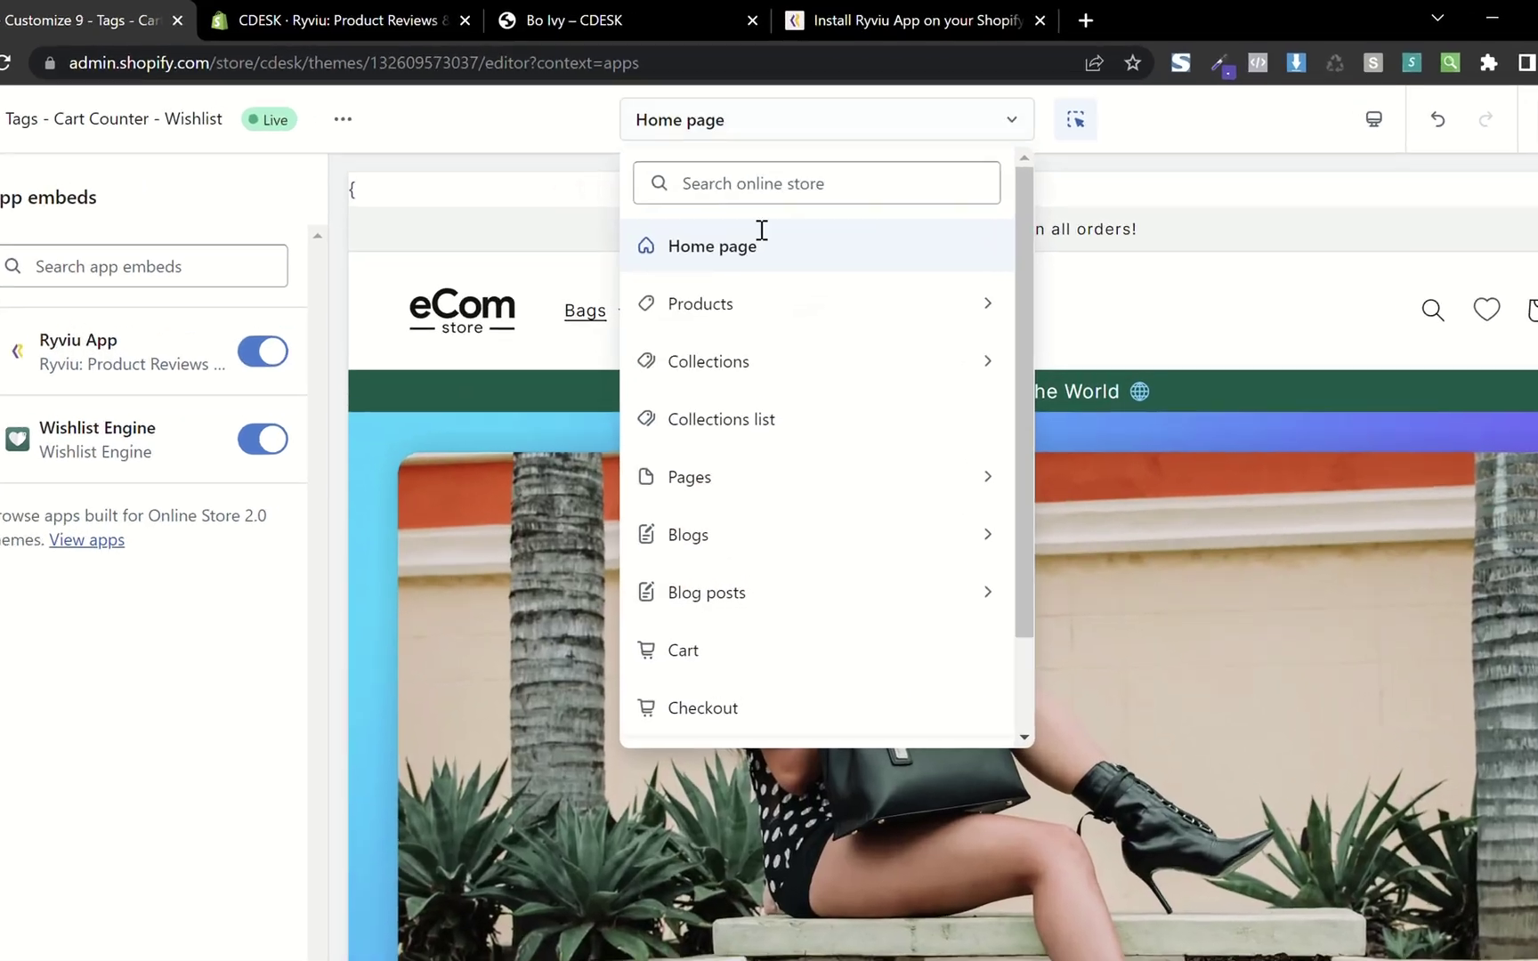
pyautogui.click(746, 274)
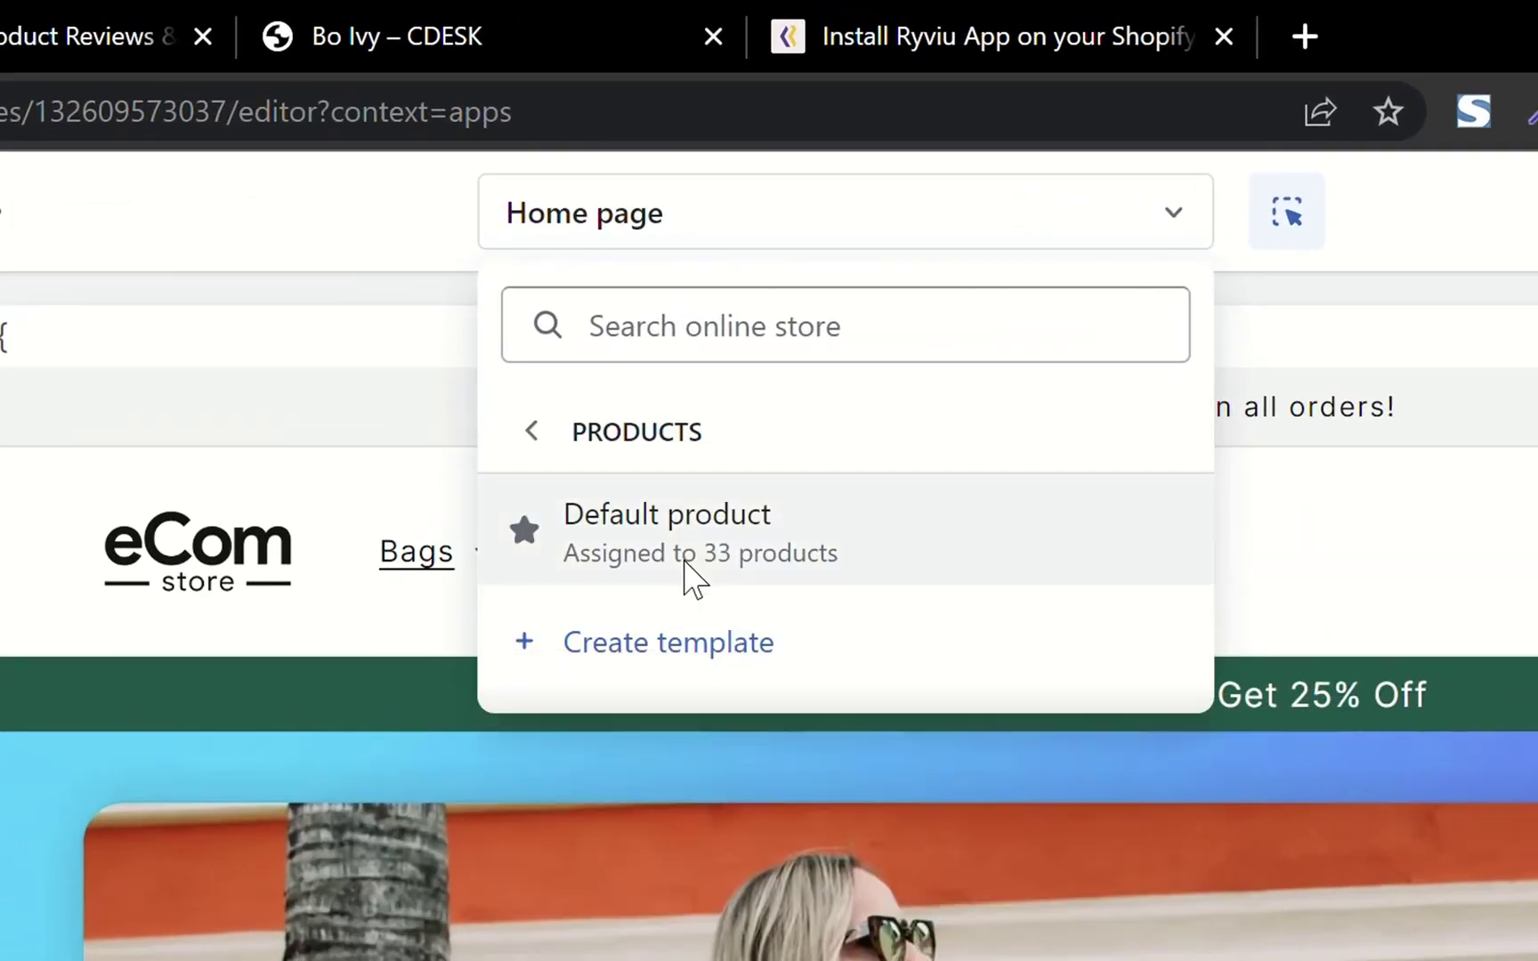
pyautogui.click(762, 564)
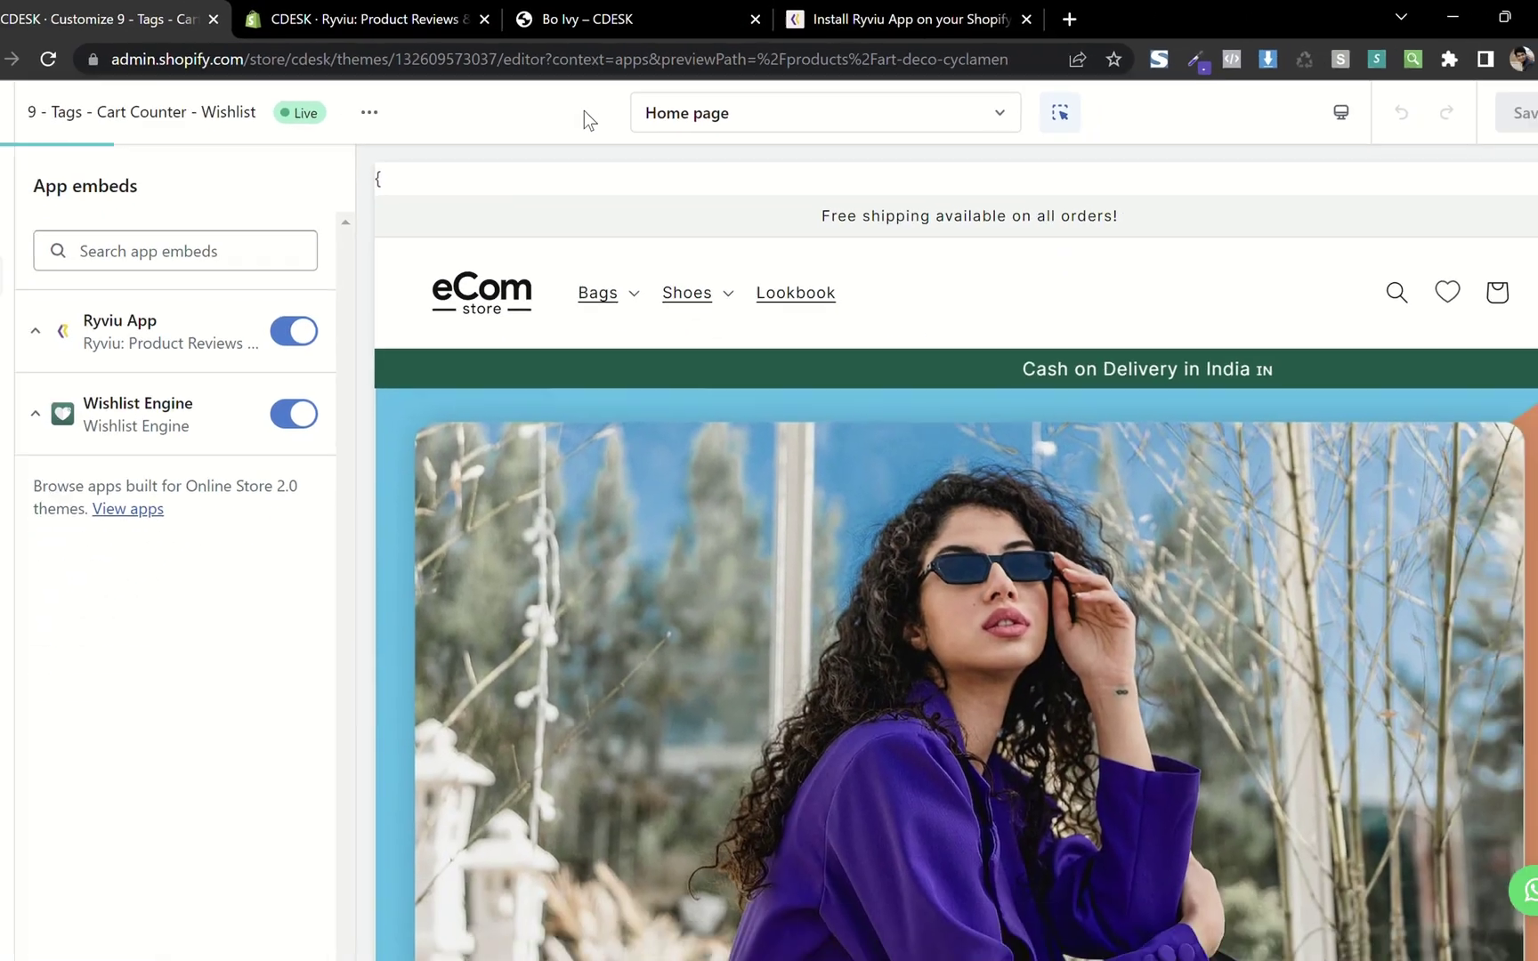
pyautogui.scroll(-2, 997, 412)
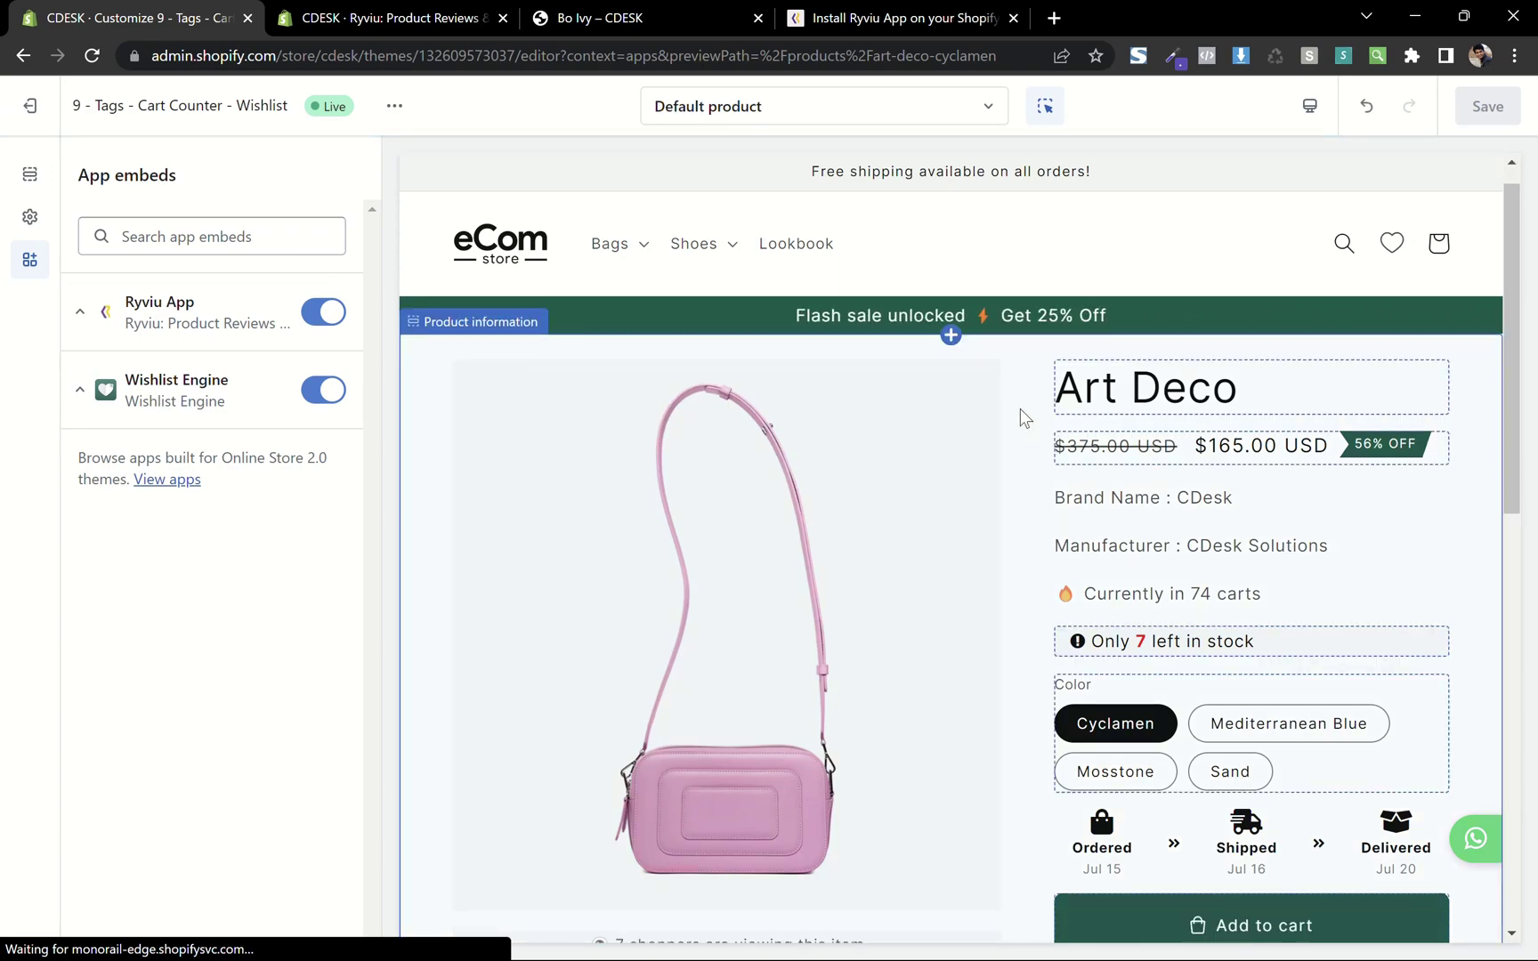
pyautogui.scroll(-3, 1119, 489)
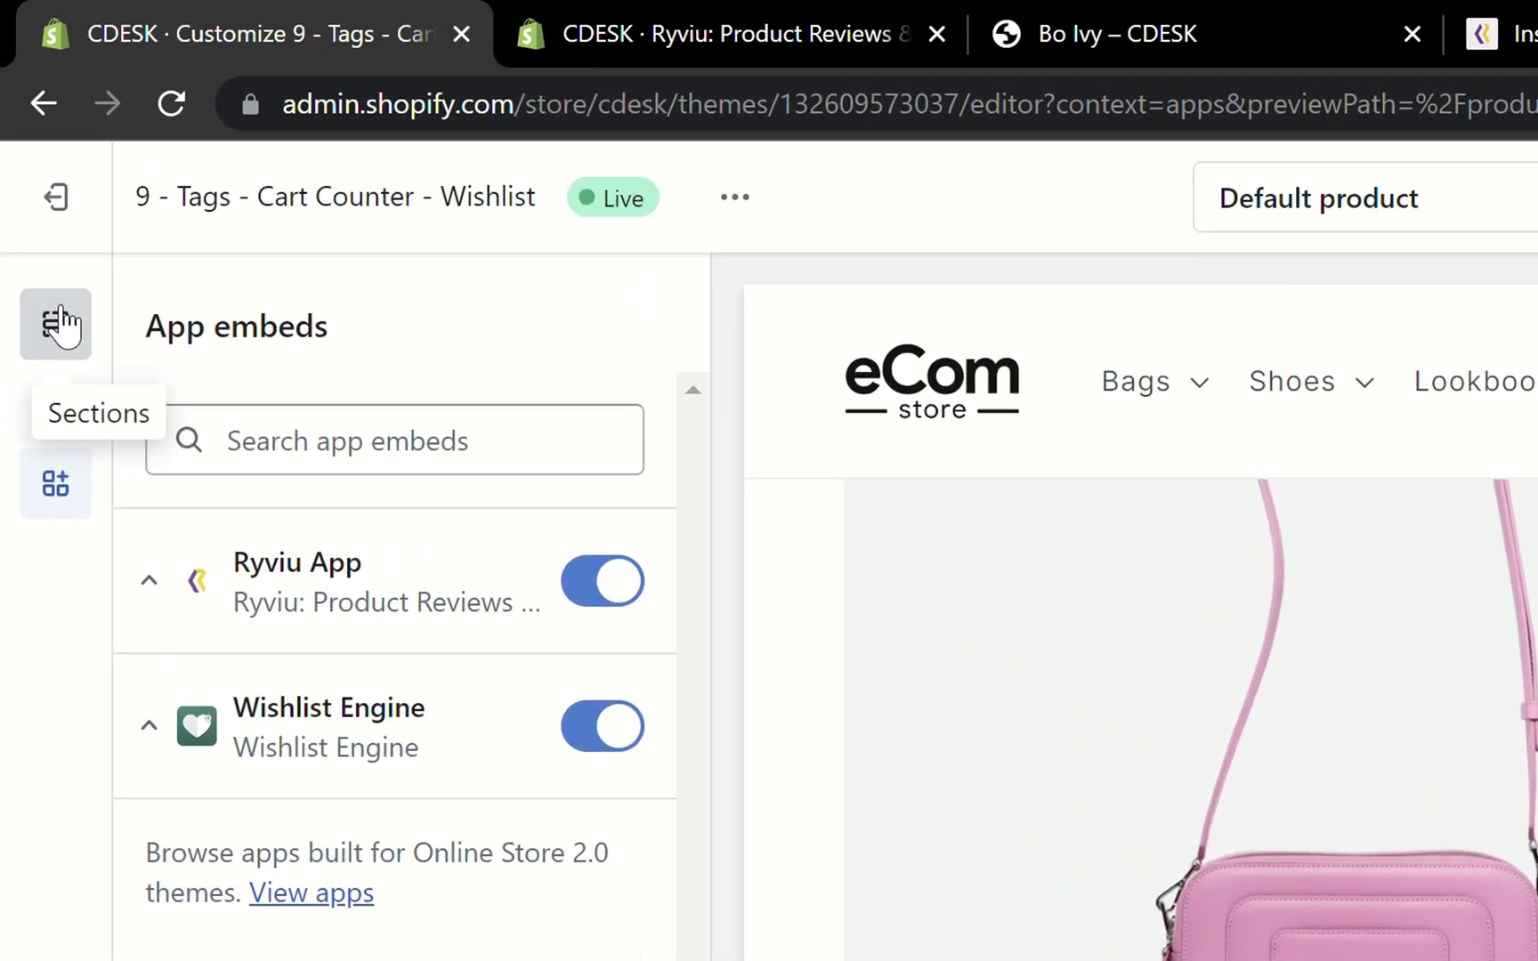
pyautogui.click(59, 324)
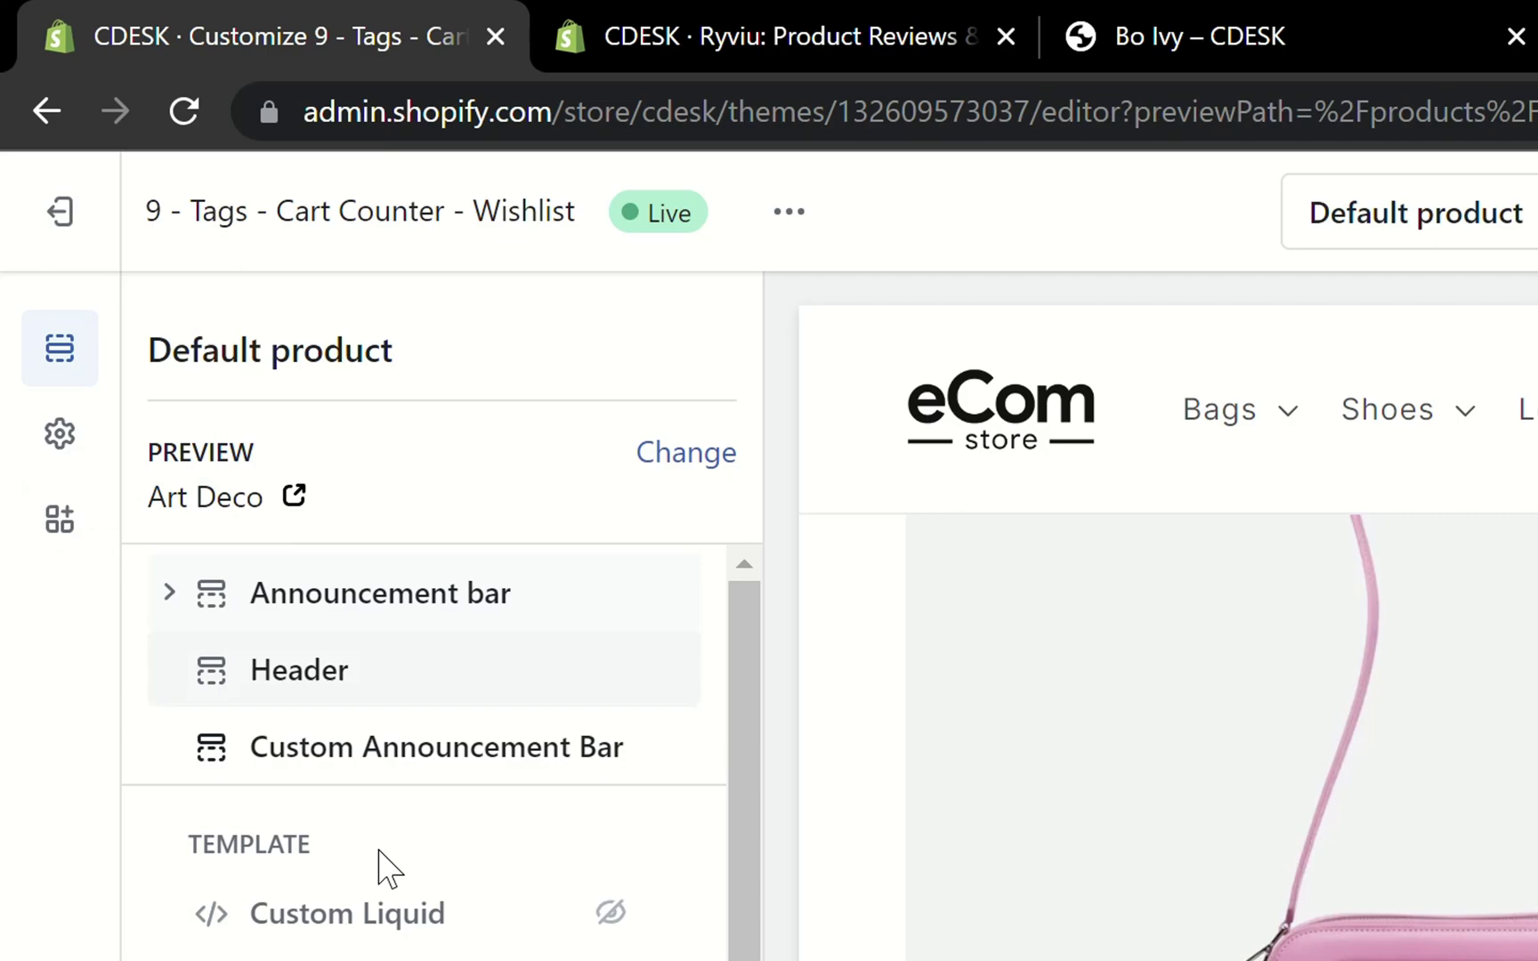
pyautogui.scroll(-5, 201, 580)
pyautogui.scroll(-2, 205, 583)
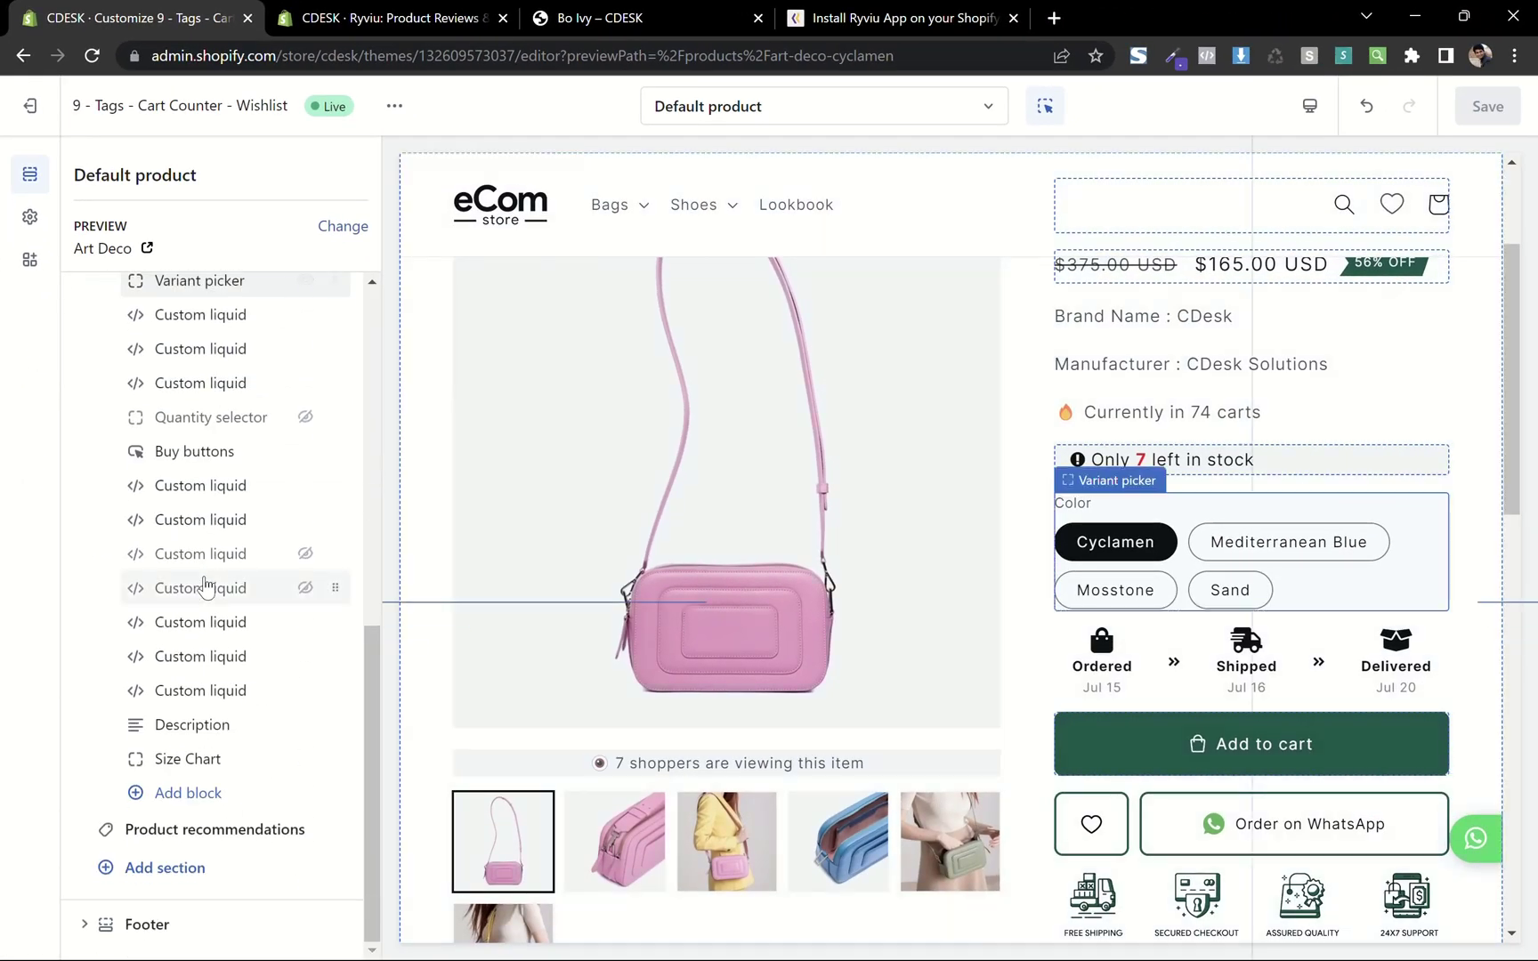
# Add the Ryviu Star Ratings block and place it between the product Title and Price
pyautogui.click(200, 799)
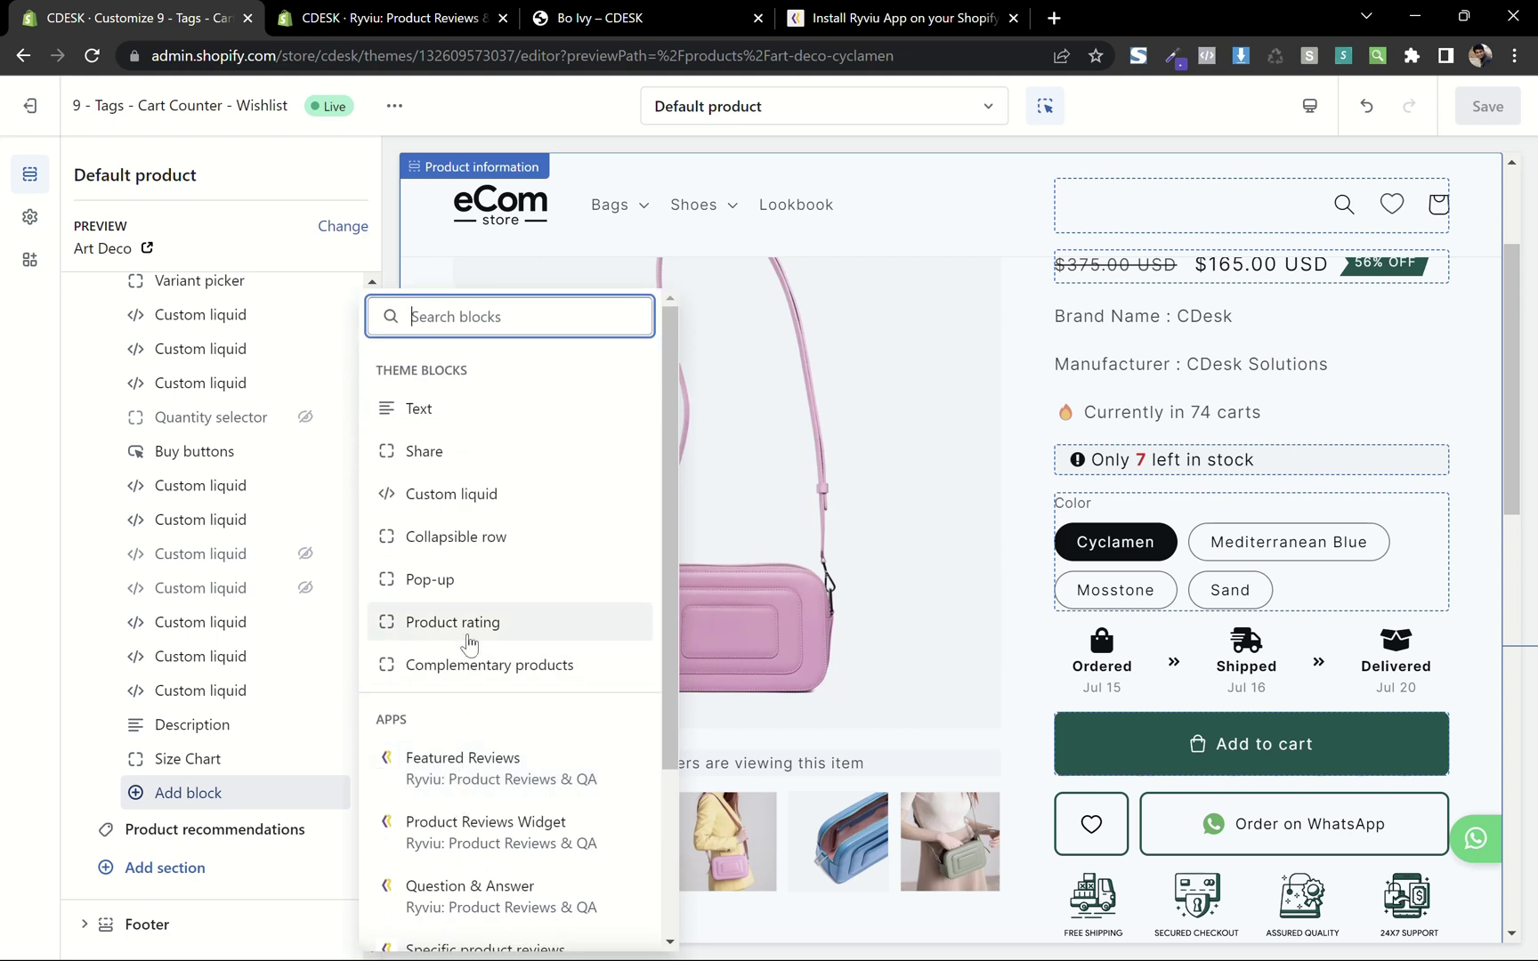
pyautogui.scroll(-3, 480, 712)
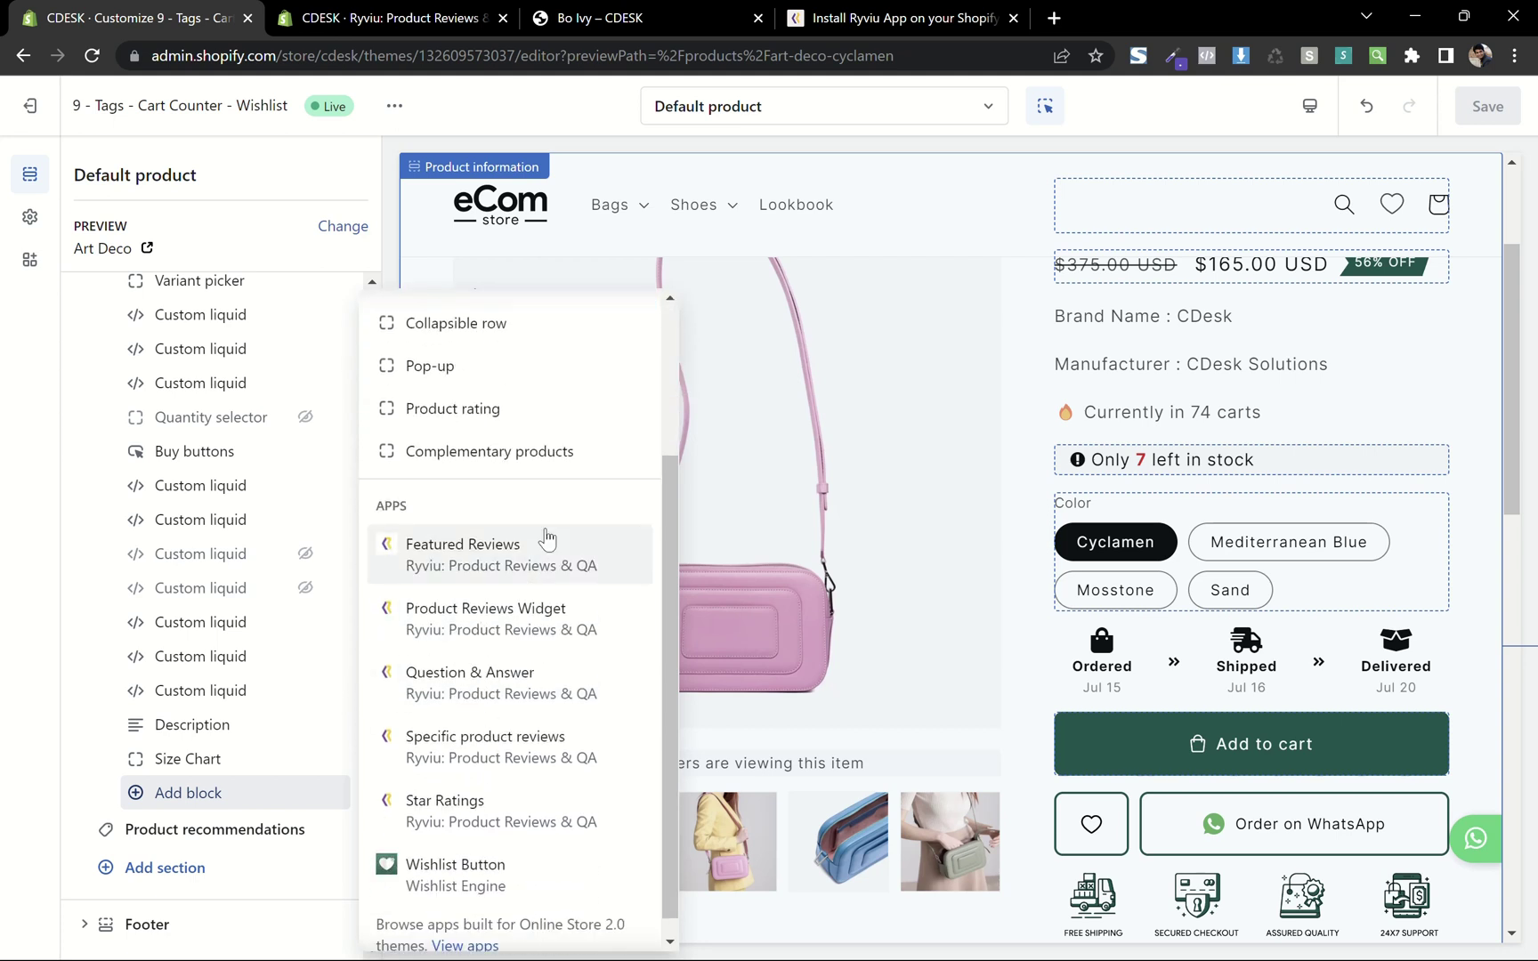
pyautogui.scroll(-1, 545, 536)
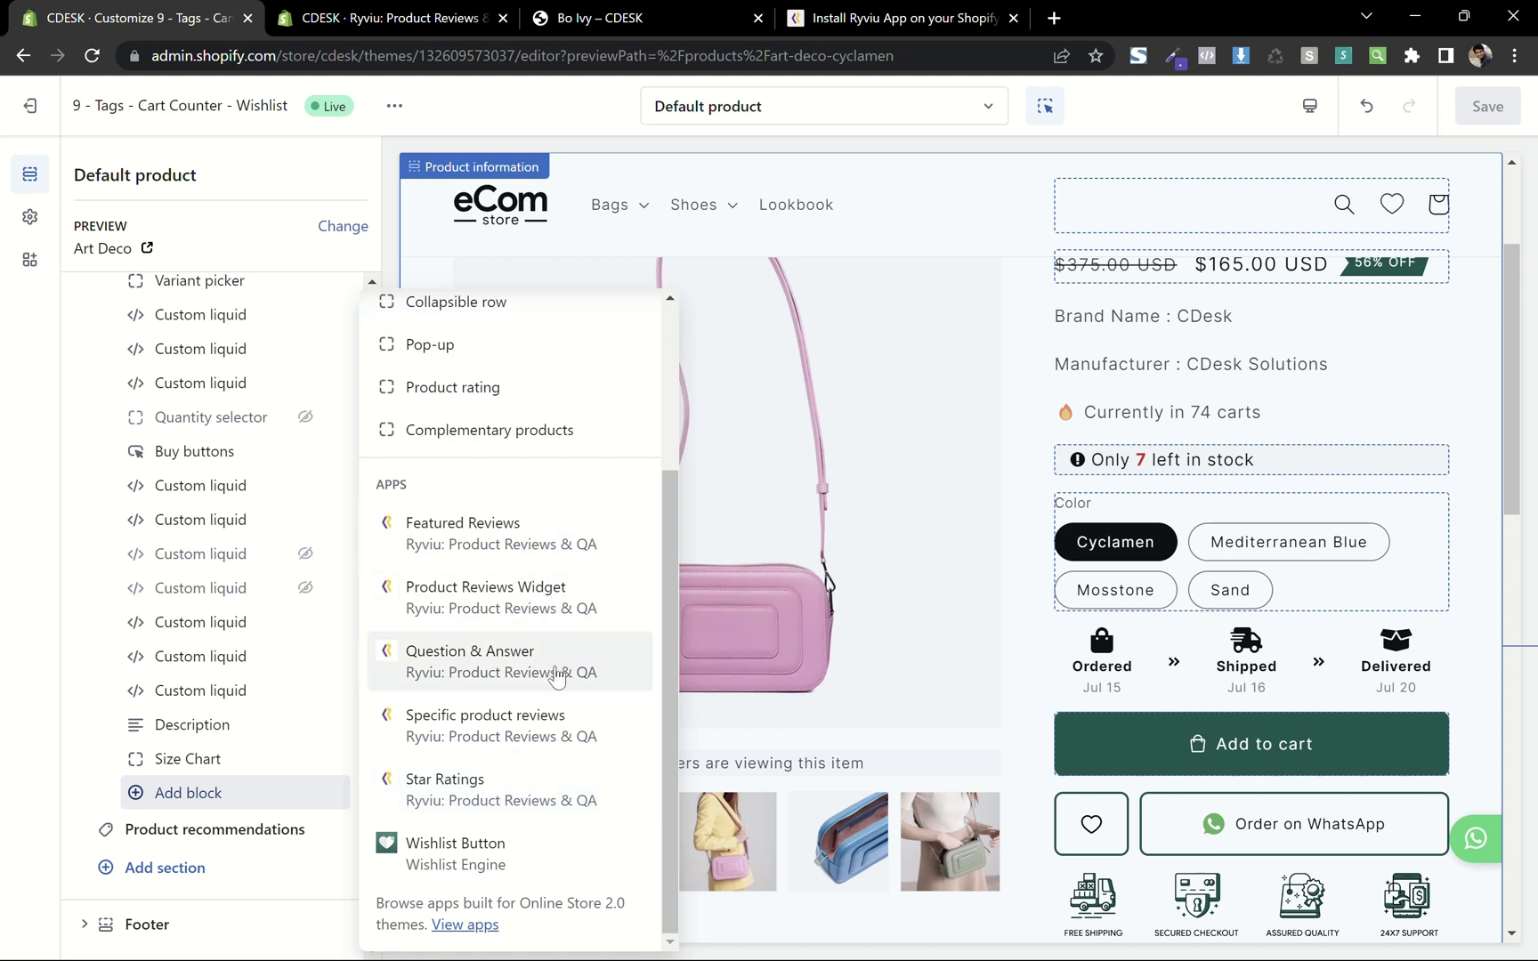
pyautogui.click(535, 797)
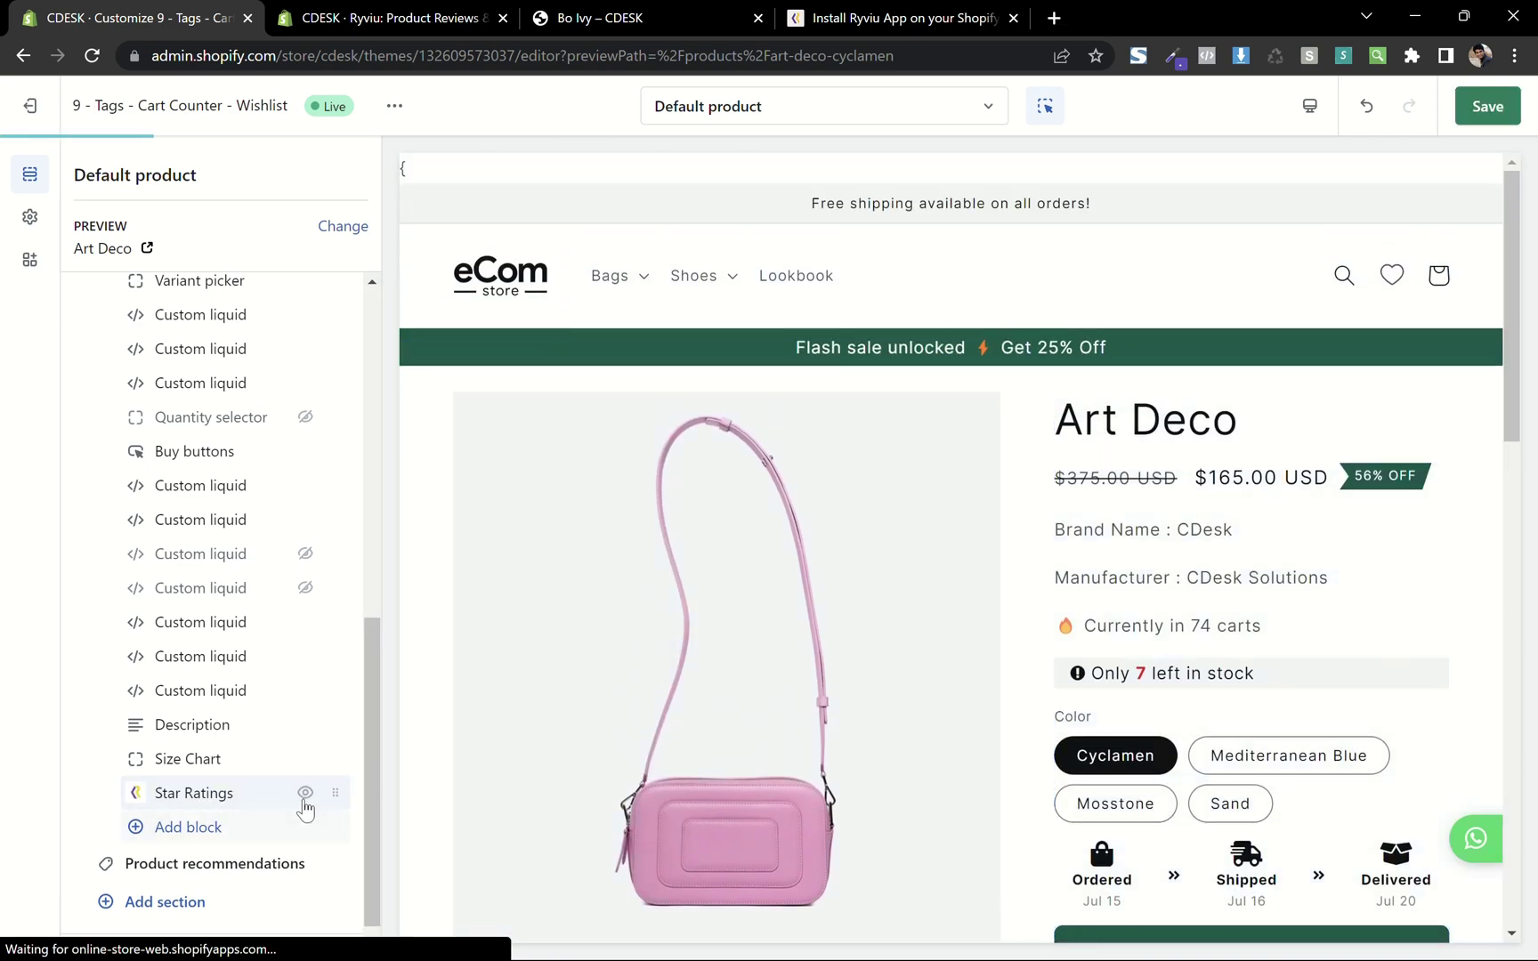
pyautogui.moveTo(331, 792); pyautogui.dragTo(308, 352)
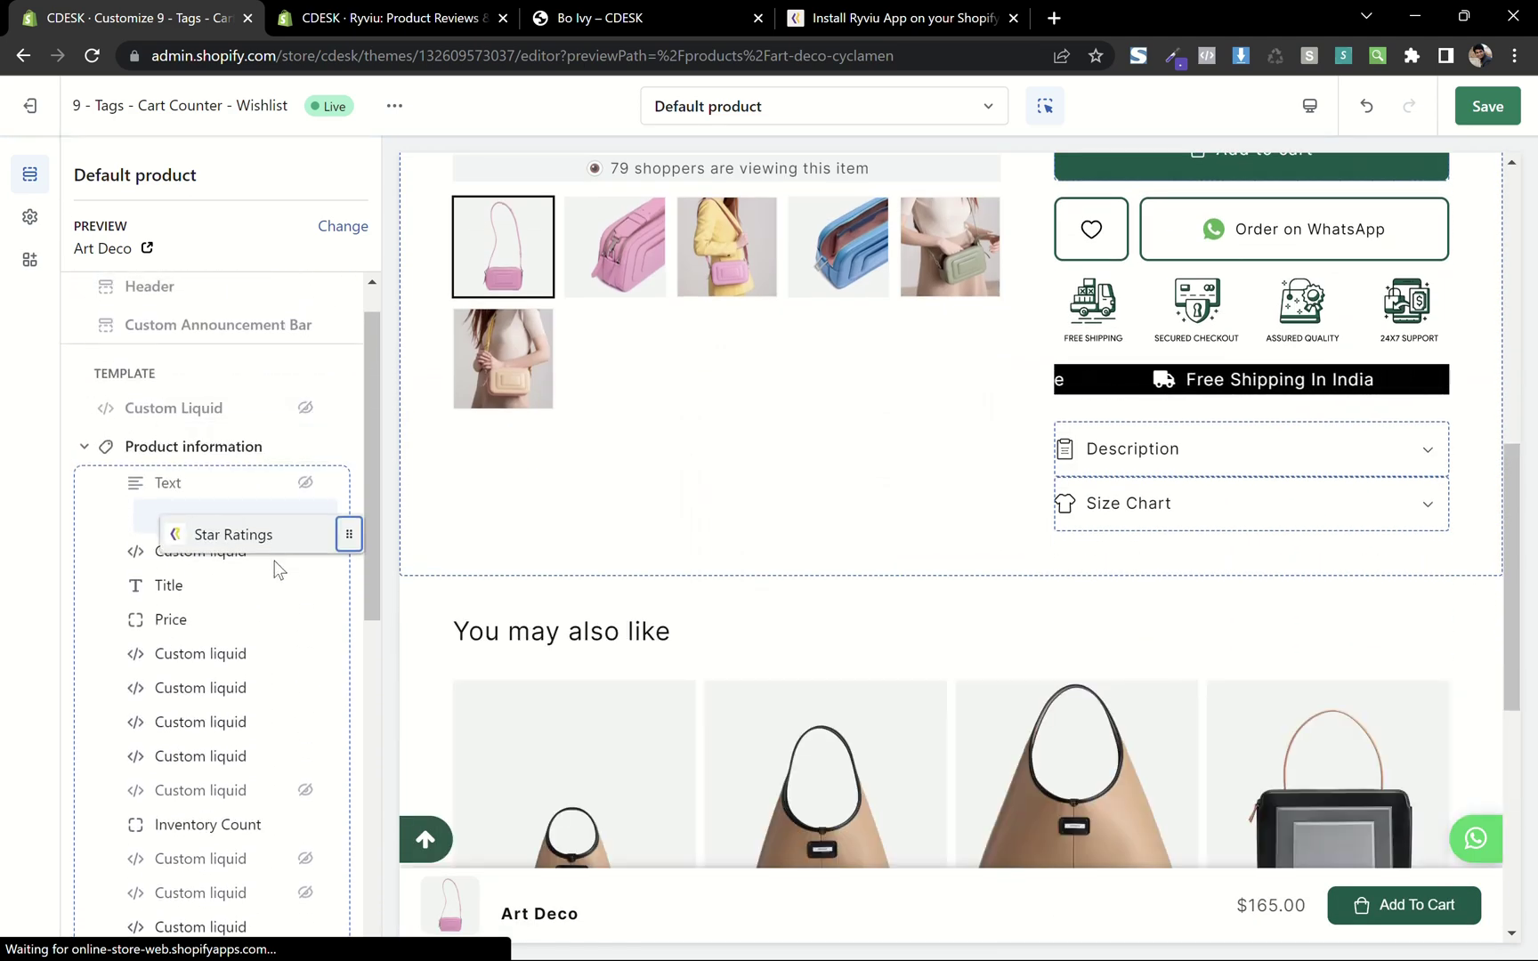
pyautogui.moveTo(308, 352); pyautogui.dragTo(272, 594)
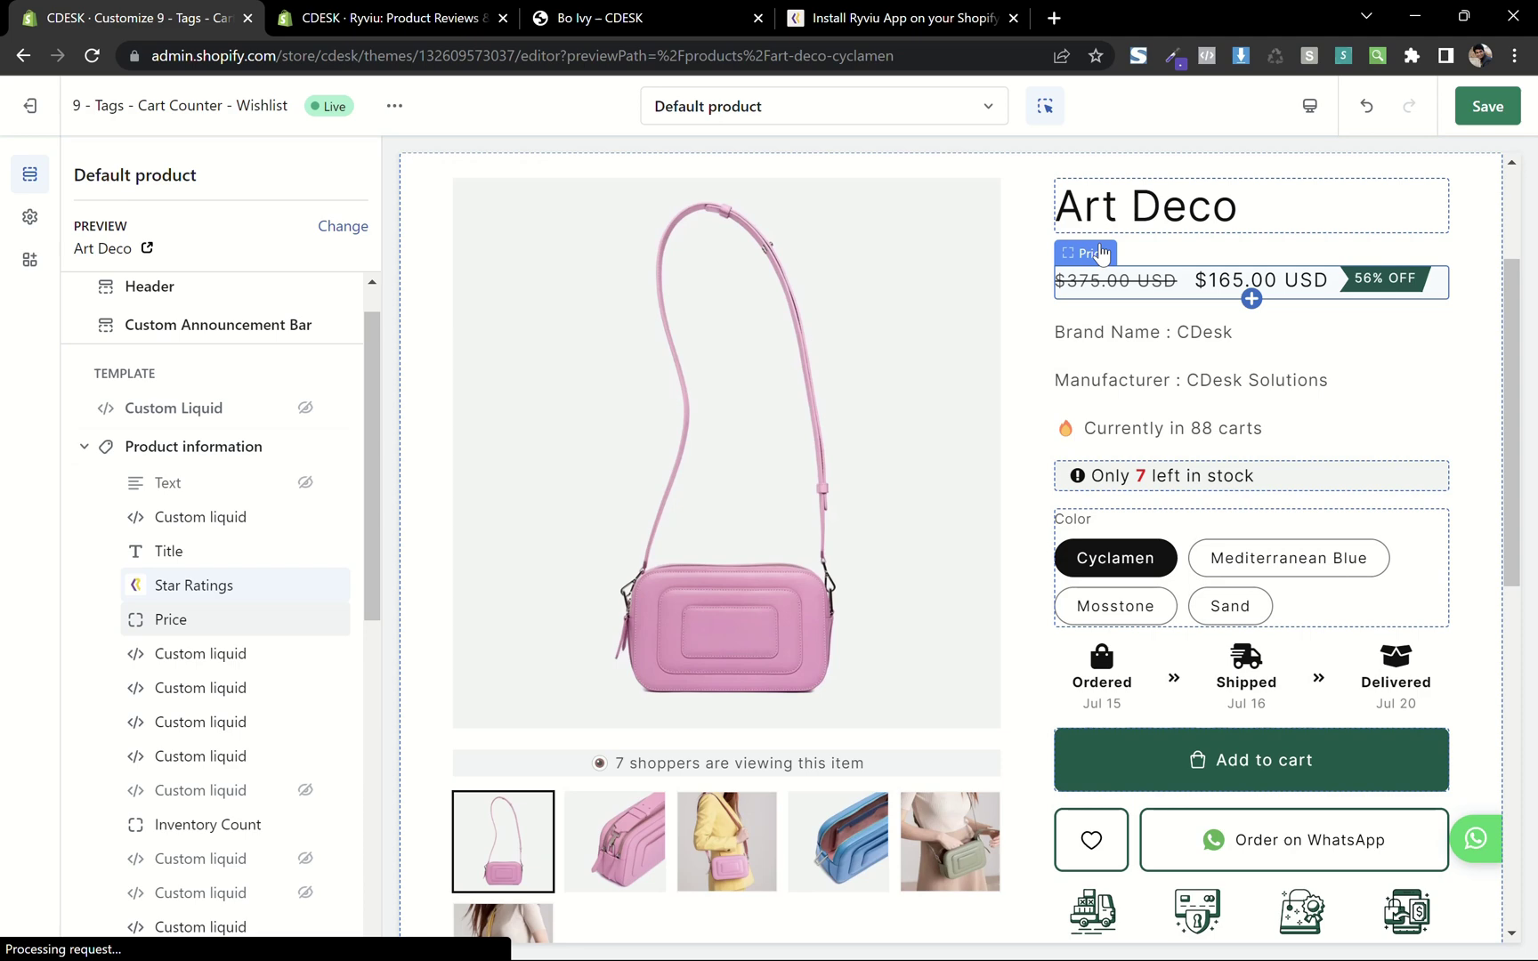
# Scroll to the end of the template's sections and bring up the Add section list
pyautogui.scroll(-2, 174, 566)
pyautogui.scroll(-4, 174, 561)
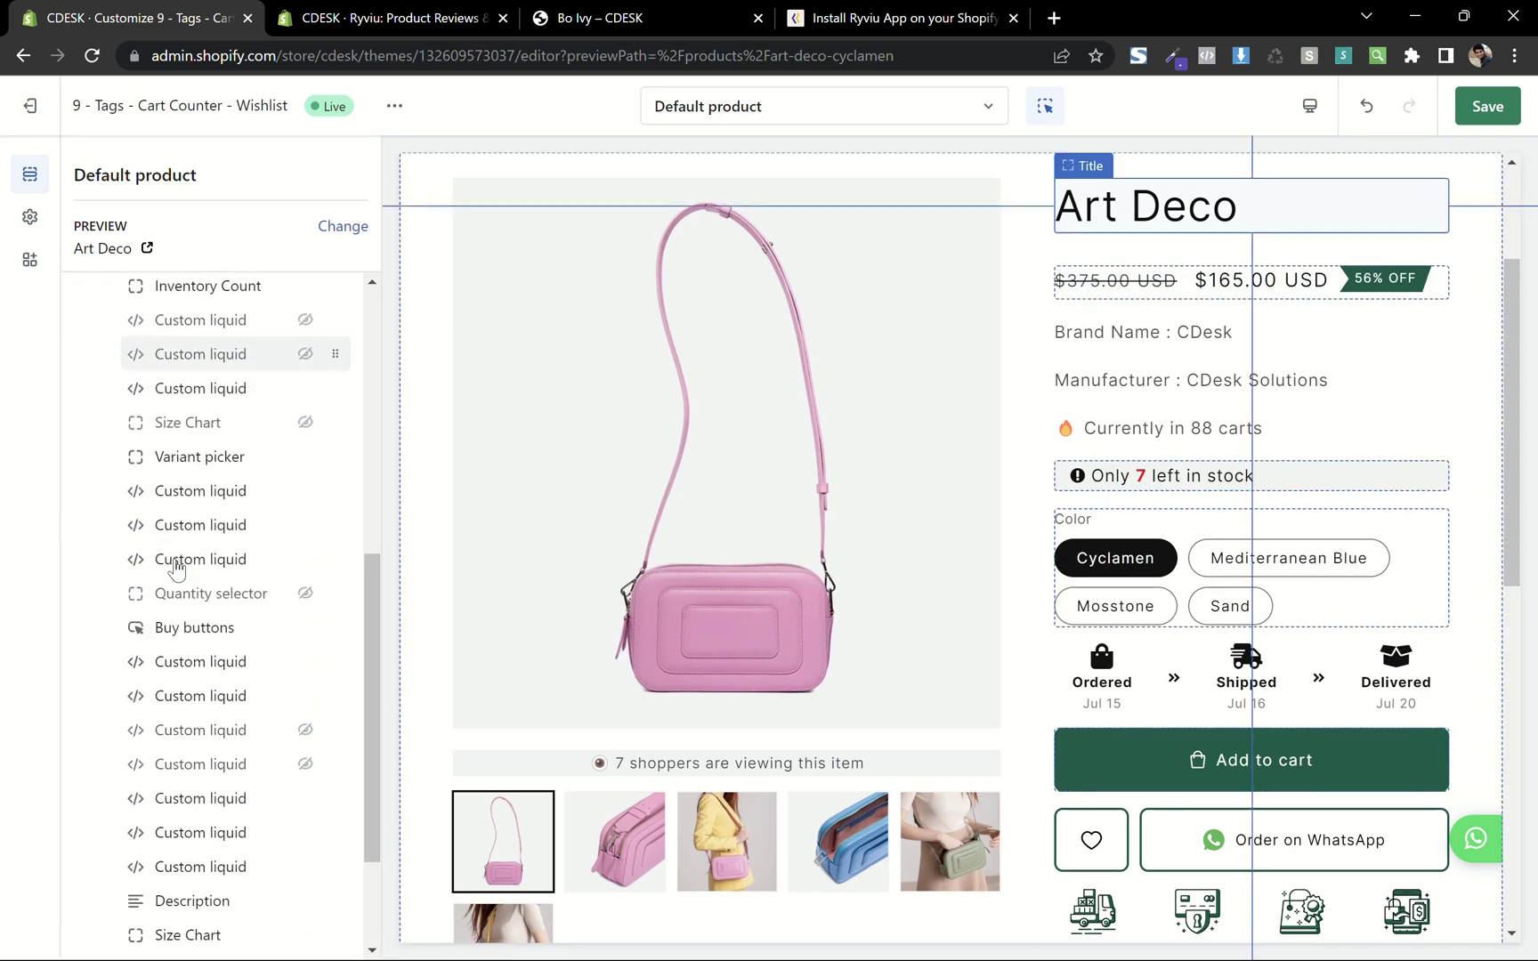
pyautogui.scroll(-2, 178, 568)
pyautogui.scroll(-3, 890, 623)
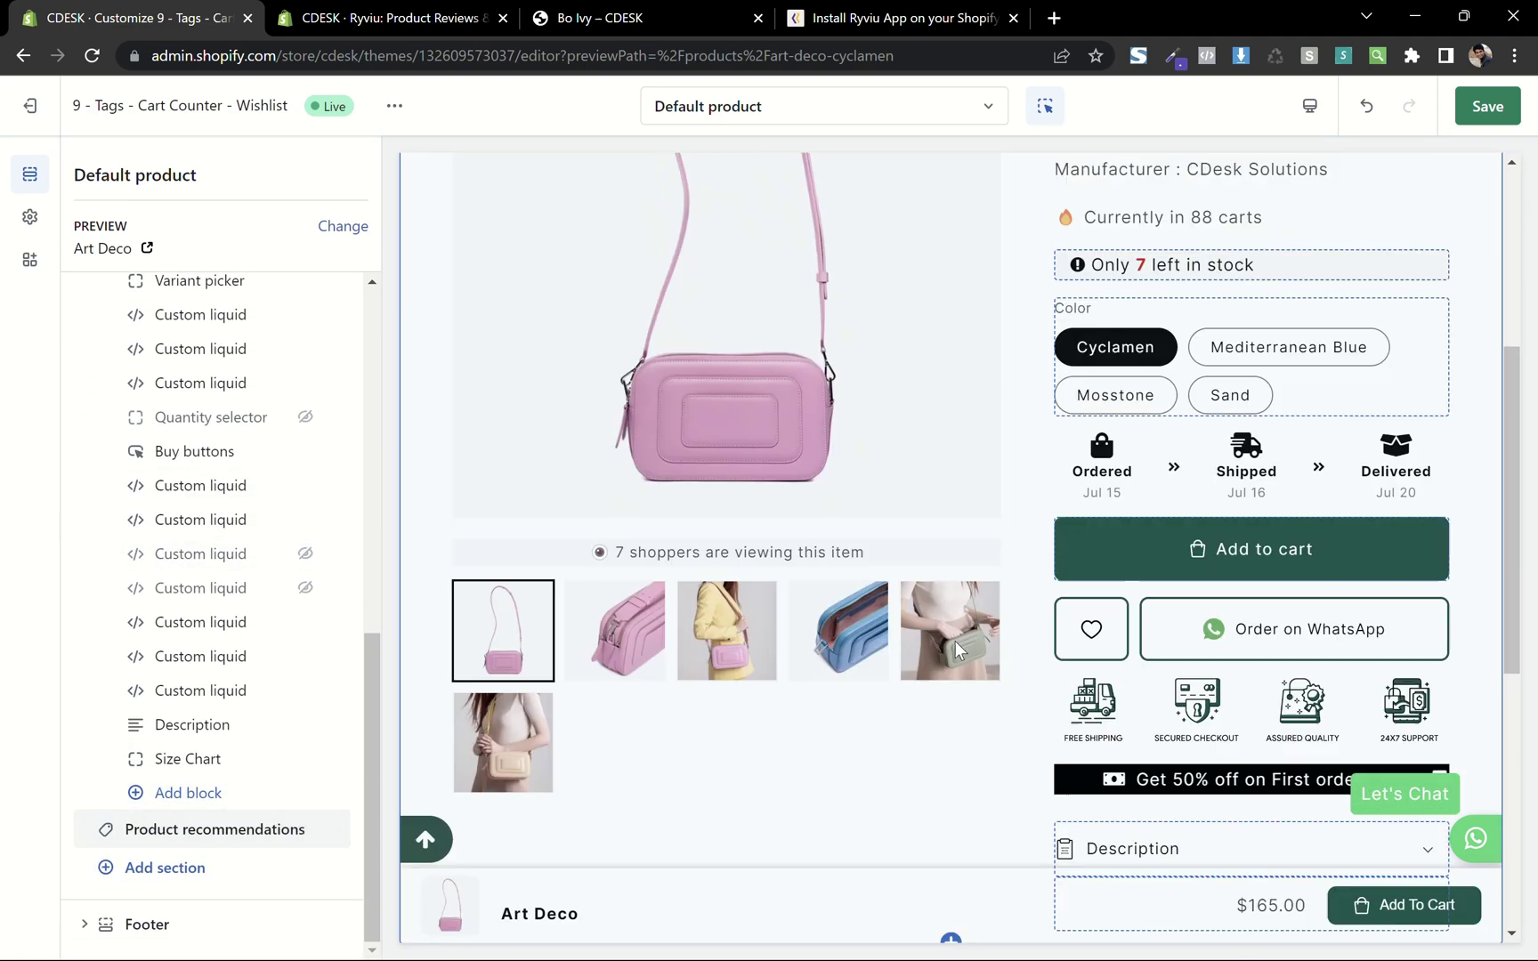
pyautogui.scroll(-3, 962, 645)
pyautogui.scroll(-2, 807, 617)
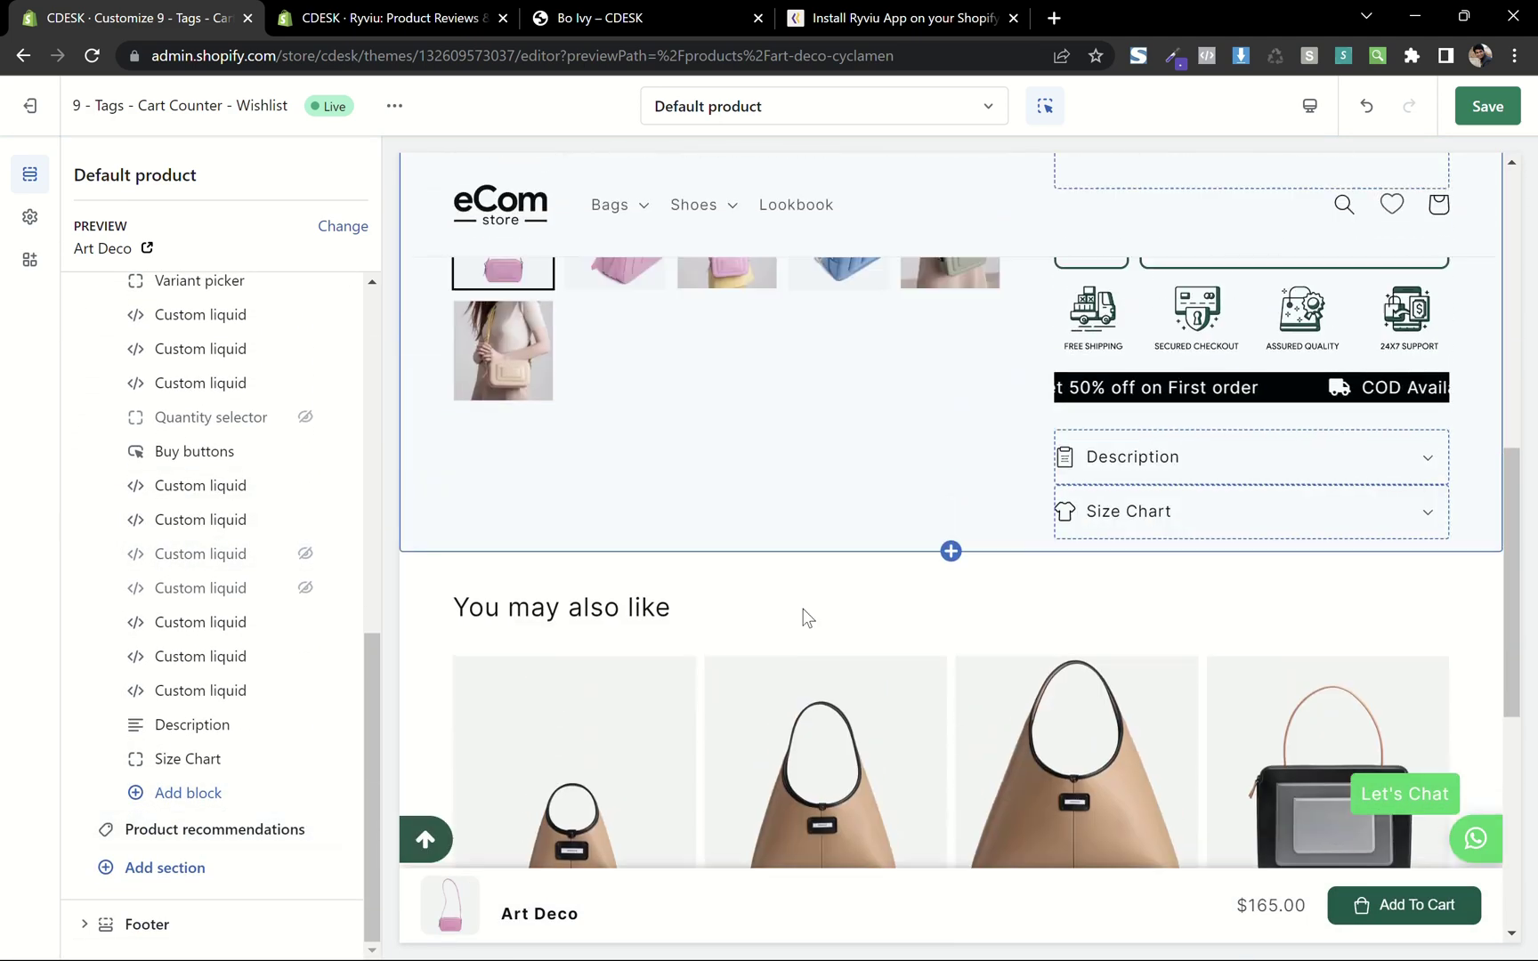
pyautogui.click(174, 871)
# Add the Ryviu Product Reviews Widget app section to the template
pyautogui.scroll(-4, 469, 731)
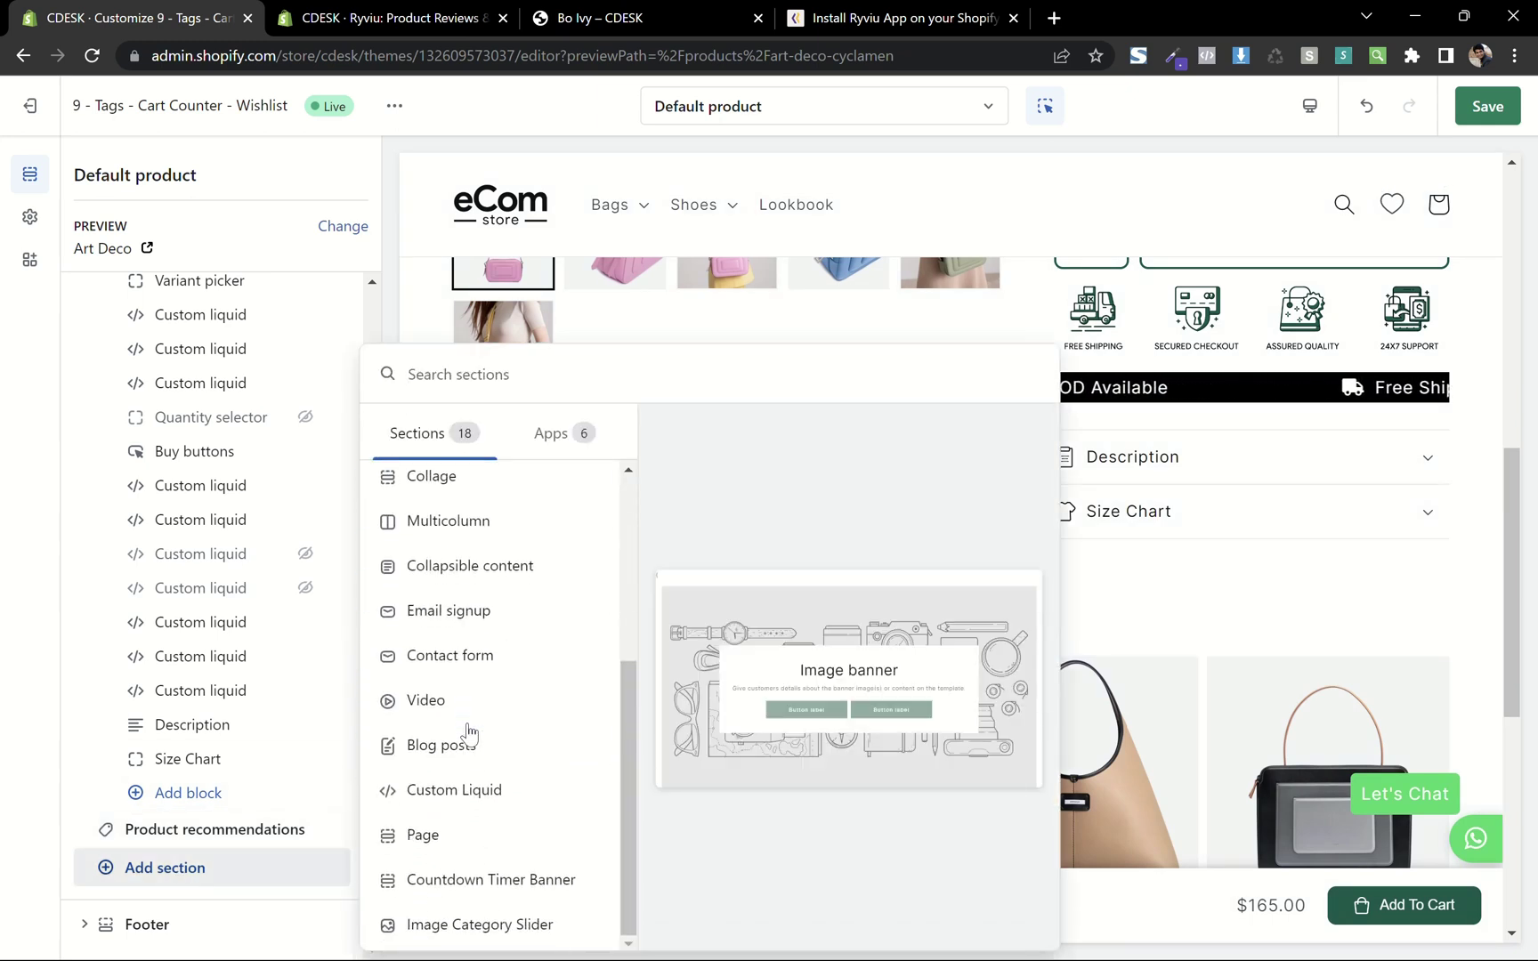
pyautogui.click(556, 443)
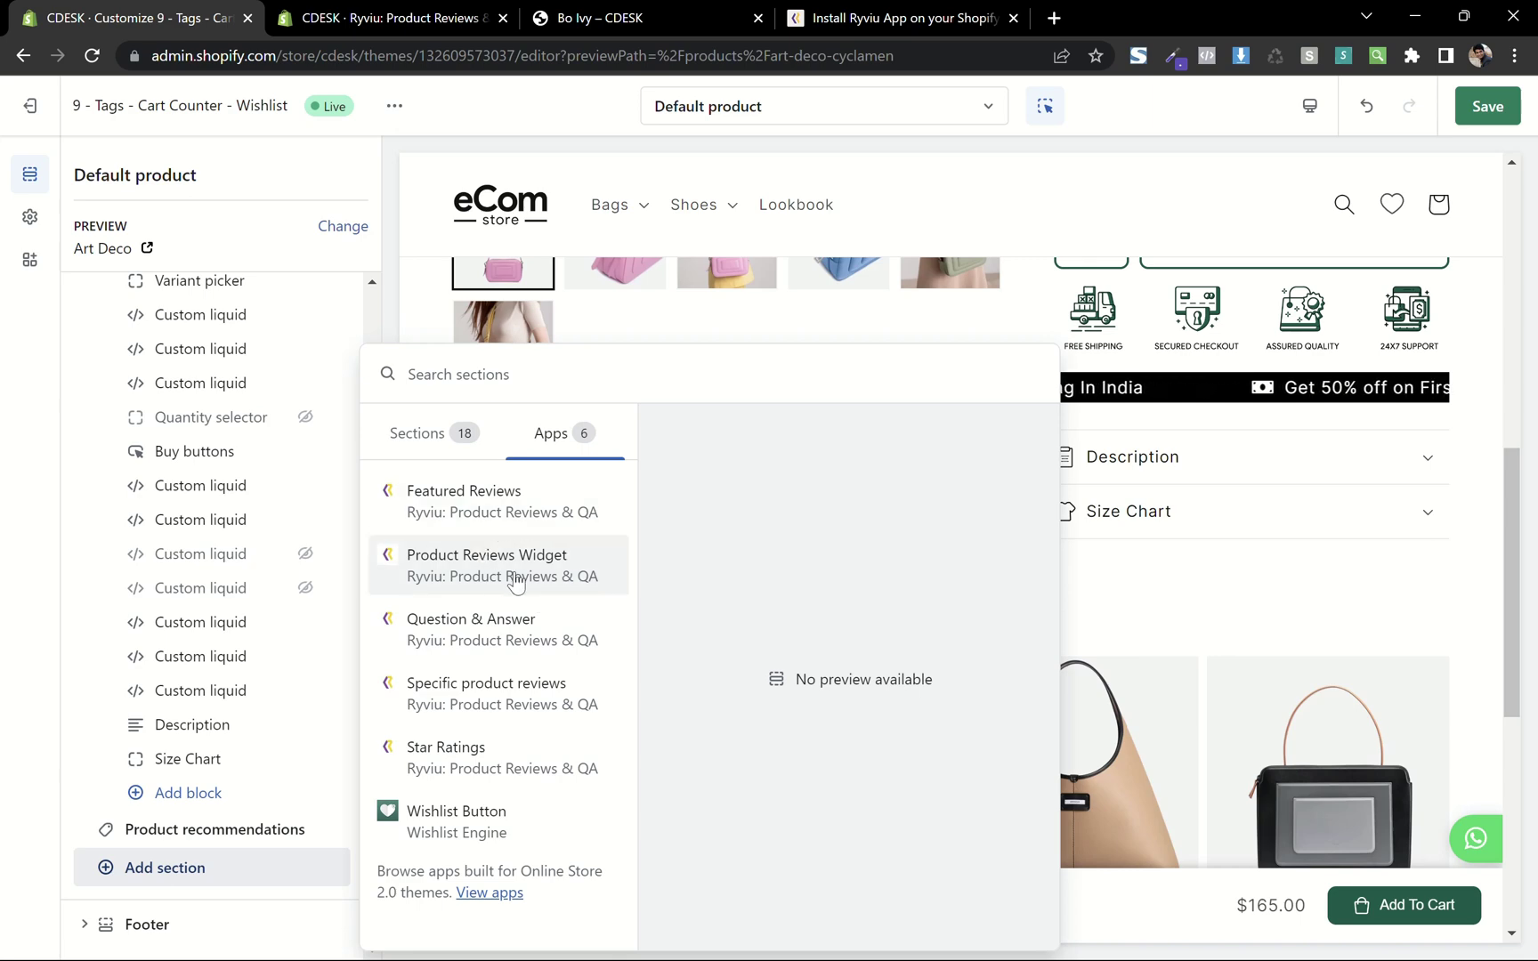
pyautogui.click(500, 576)
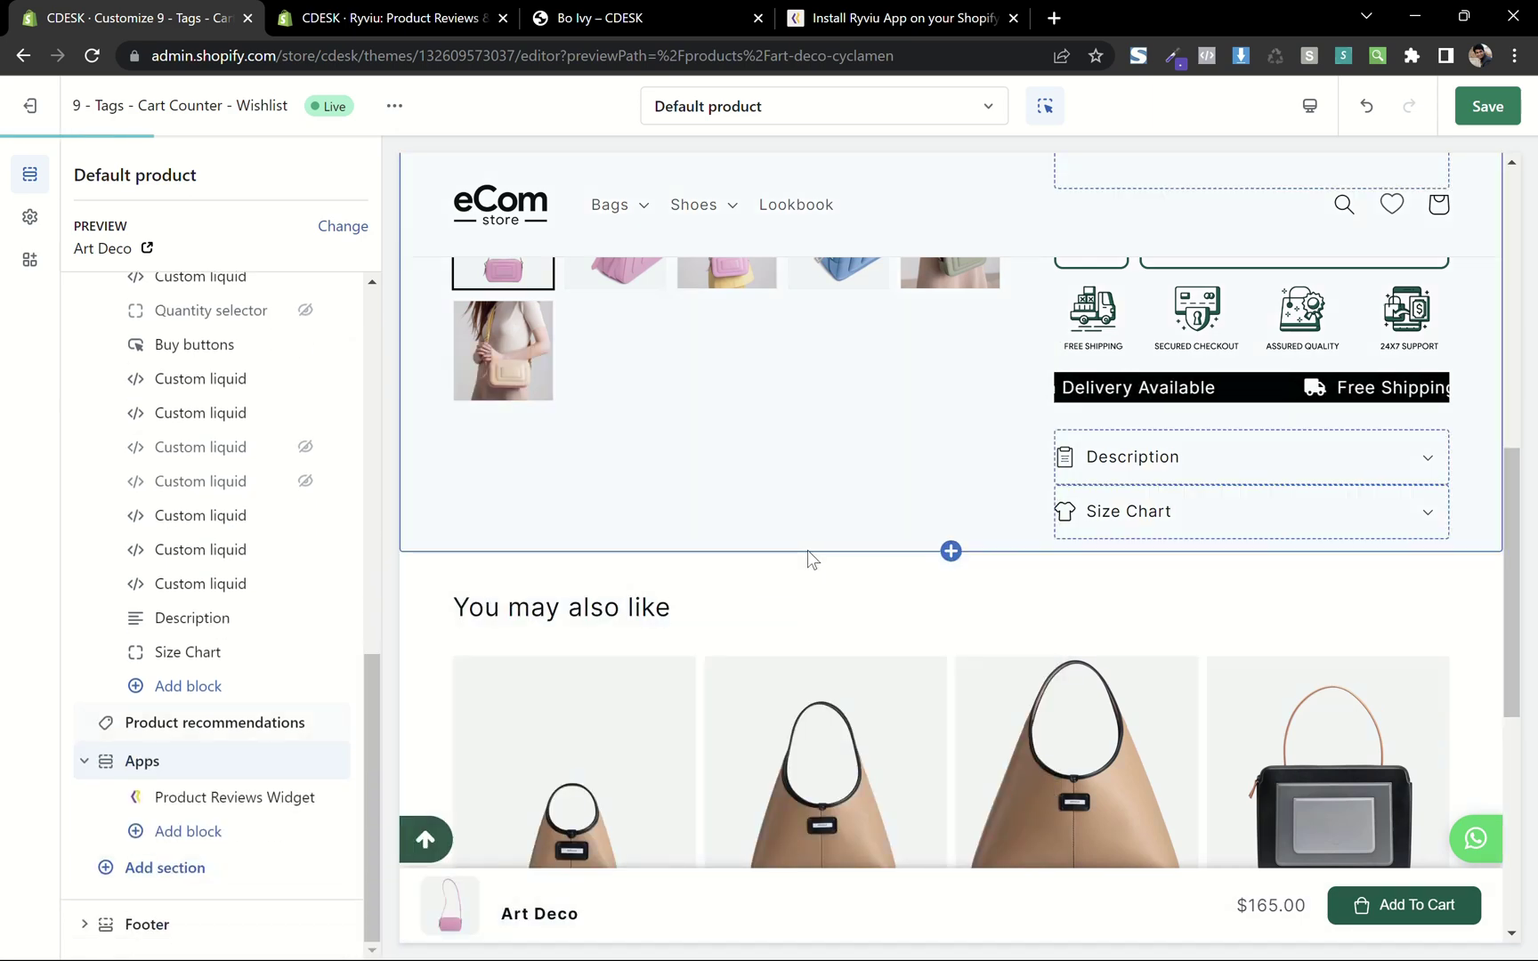
# Move the reviews section above Product recommendations and save the theme
pyautogui.scroll(-3, 808, 550)
pyautogui.scroll(-3, 807, 550)
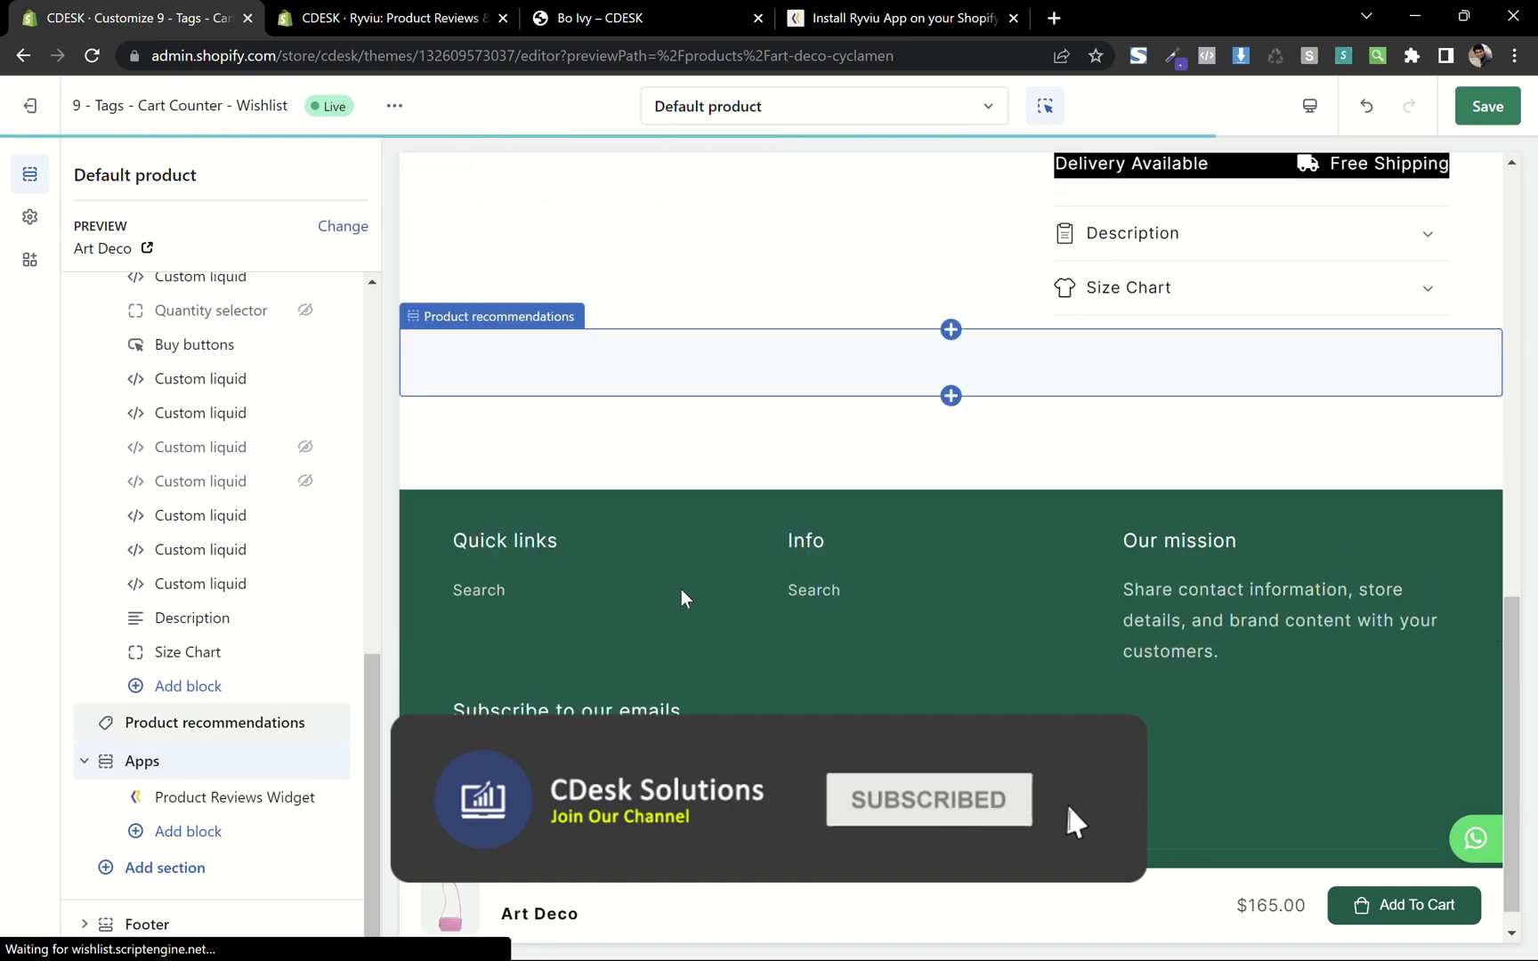
pyautogui.scroll(-5, 695, 594)
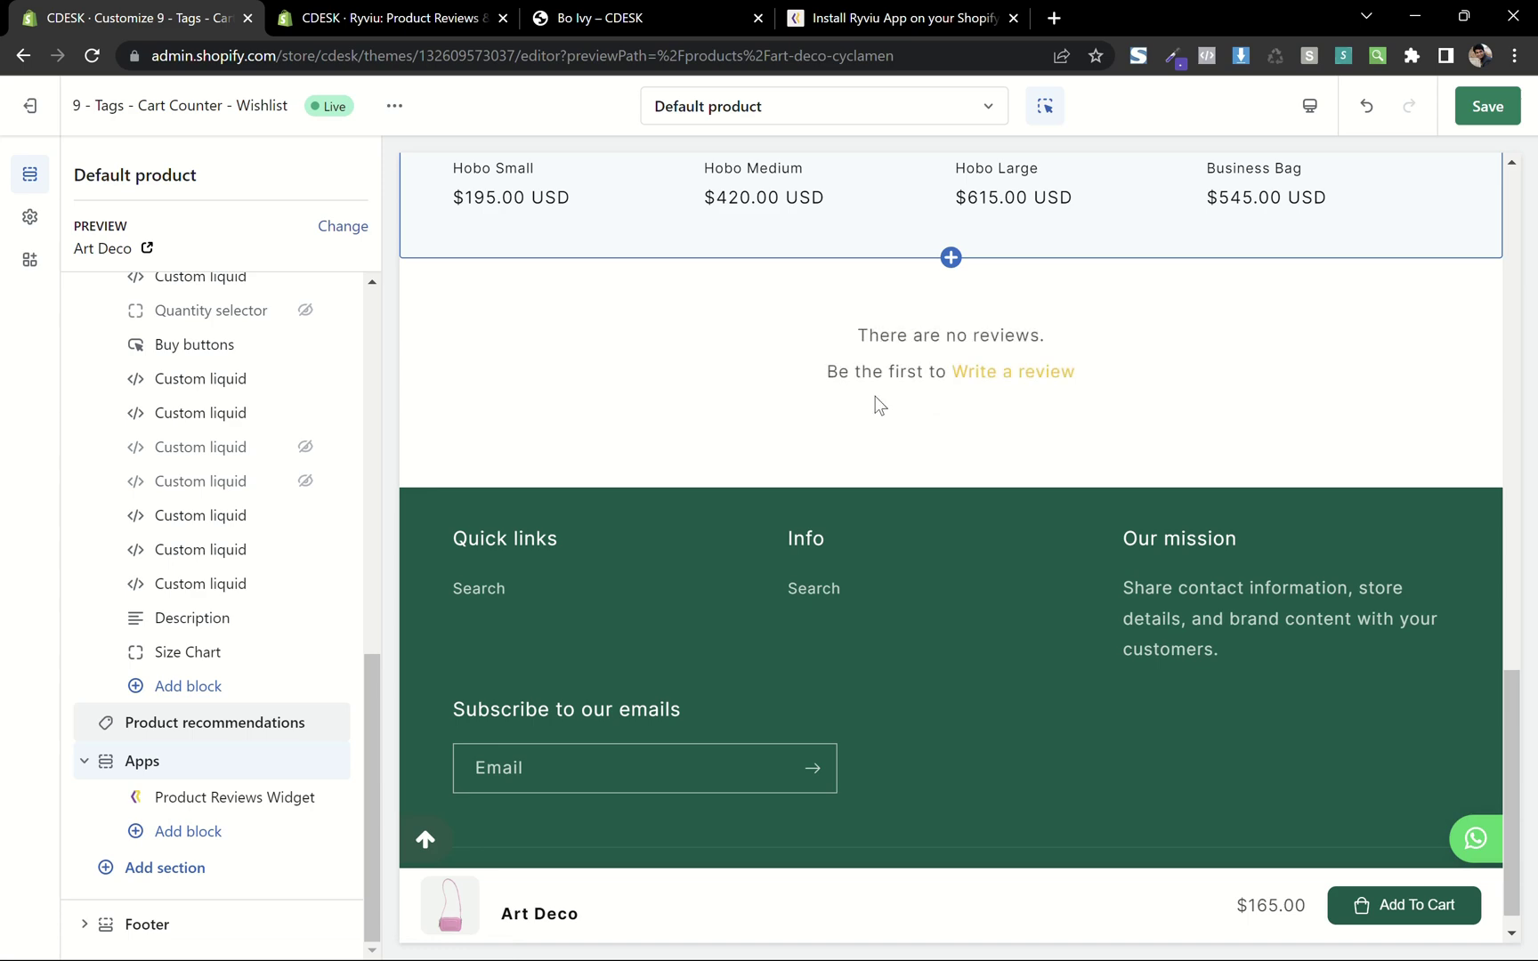
pyautogui.moveTo(205, 762)
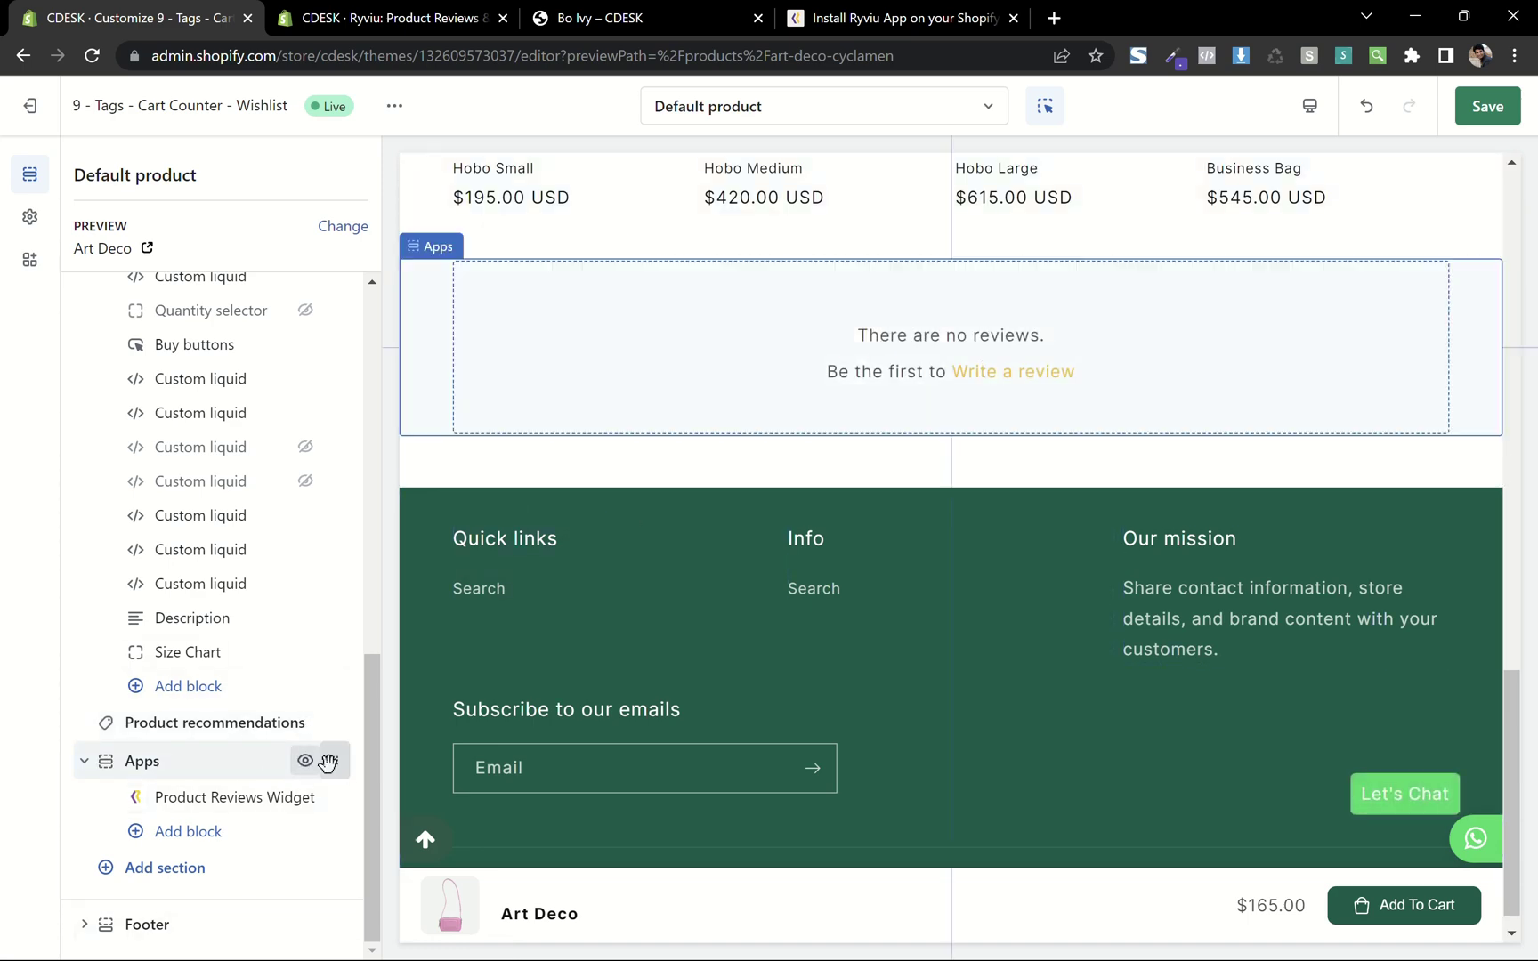
pyautogui.moveTo(328, 762); pyautogui.dragTo(321, 737)
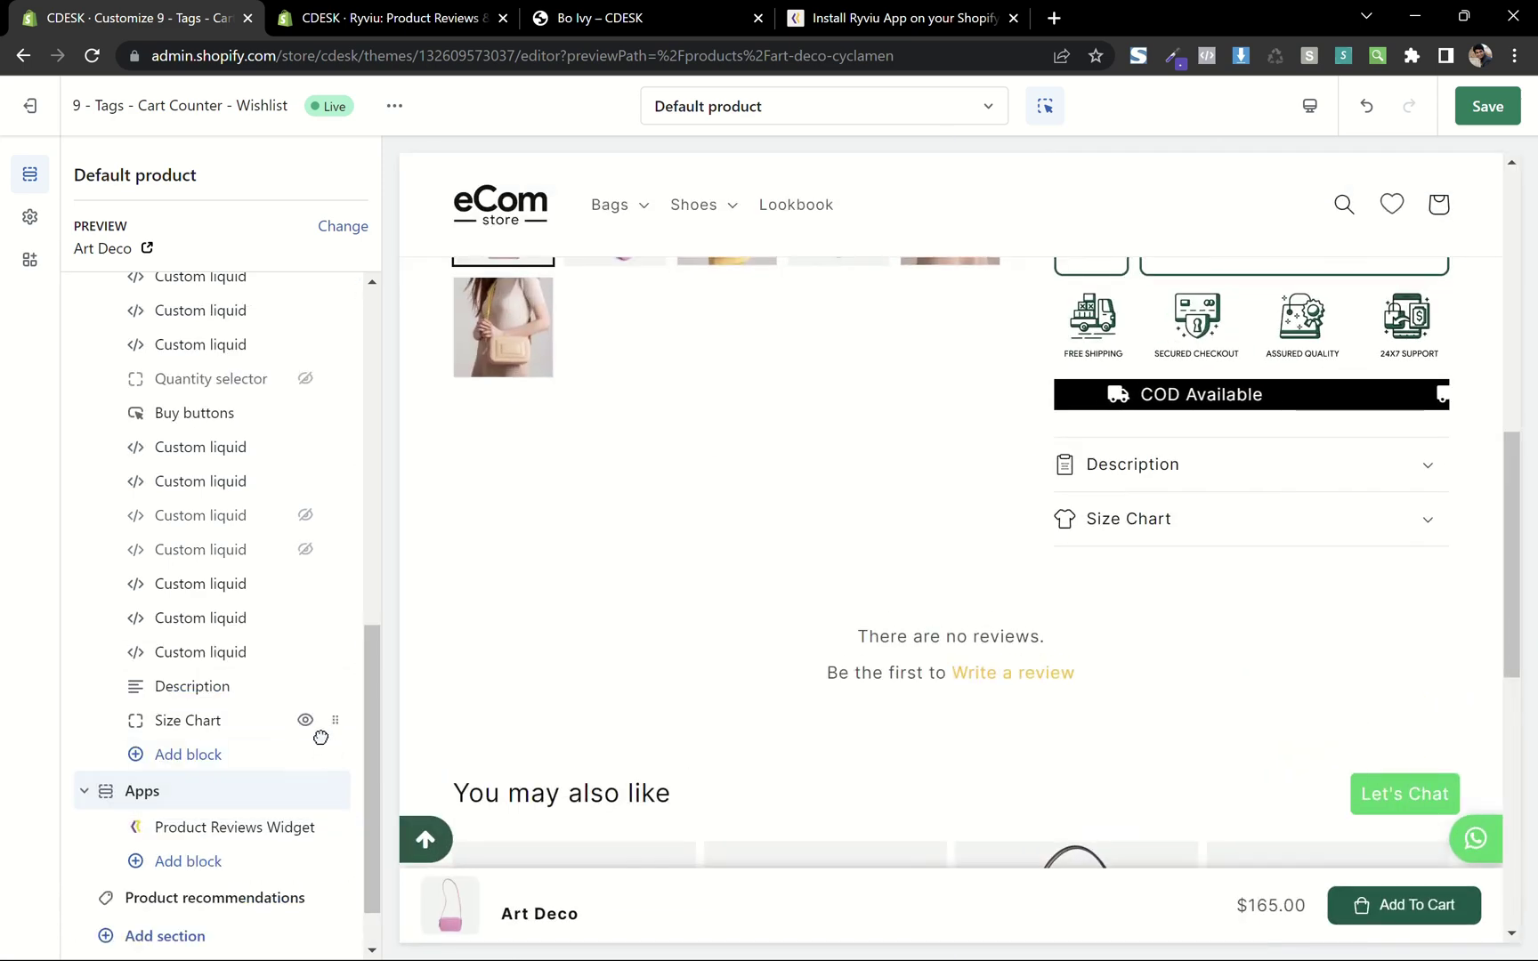
pyautogui.scroll(-1, 836, 599)
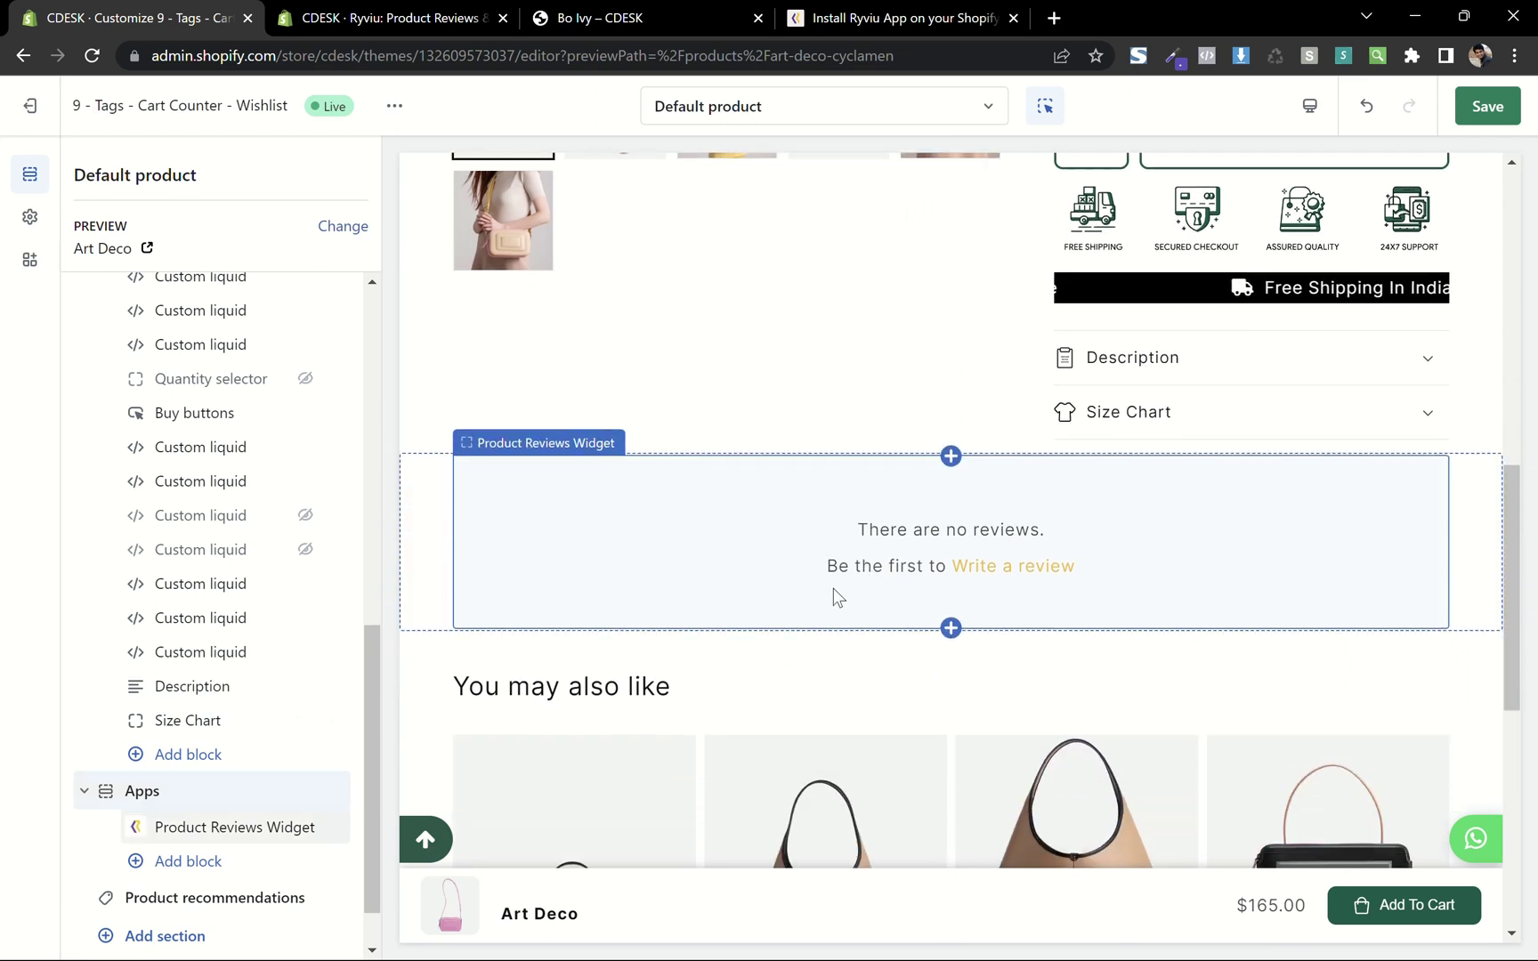
pyautogui.click(1487, 106)
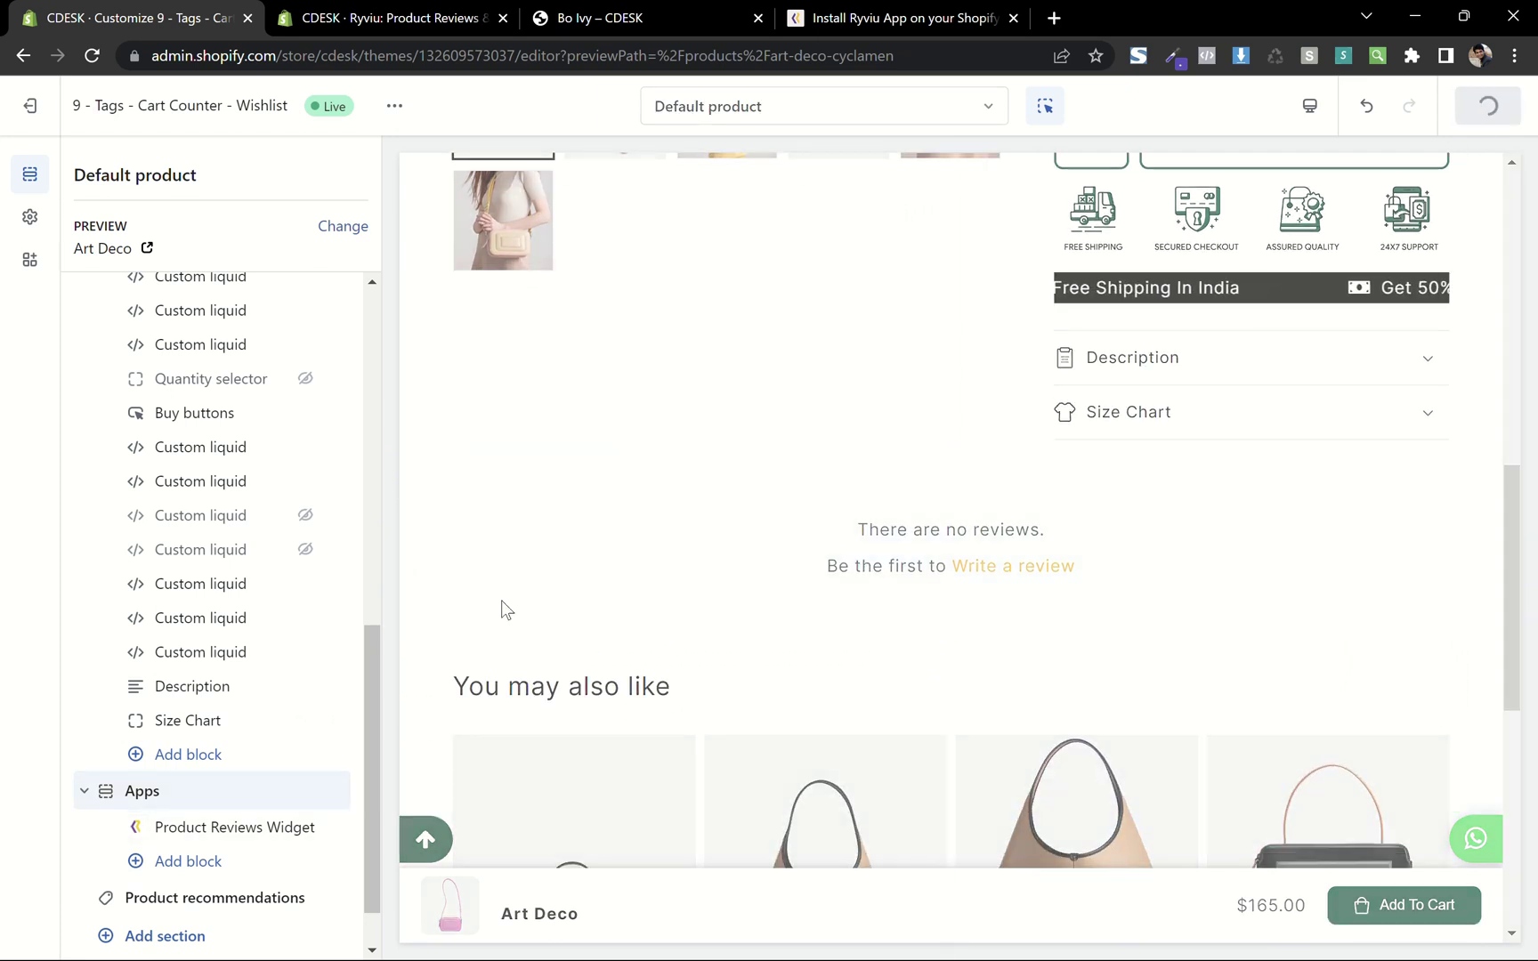
# Go to the live Bo Ivy product page and open its review form
pyautogui.click(686, 12)
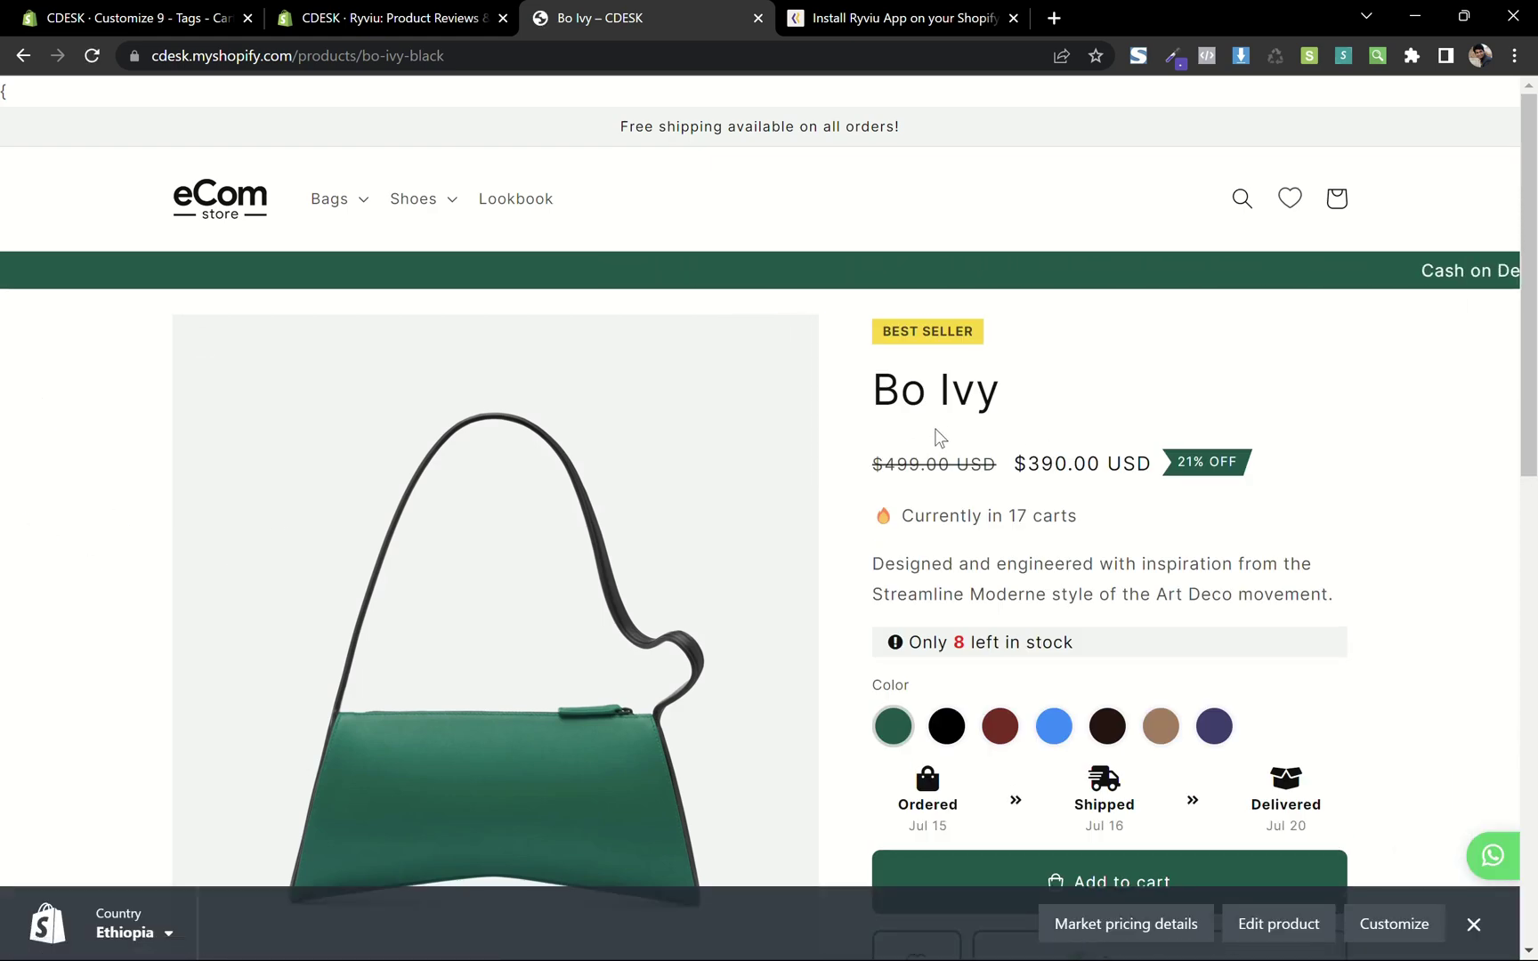
pyautogui.scroll(-5, 938, 436)
pyautogui.scroll(-5, 937, 436)
pyautogui.scroll(-3, 937, 436)
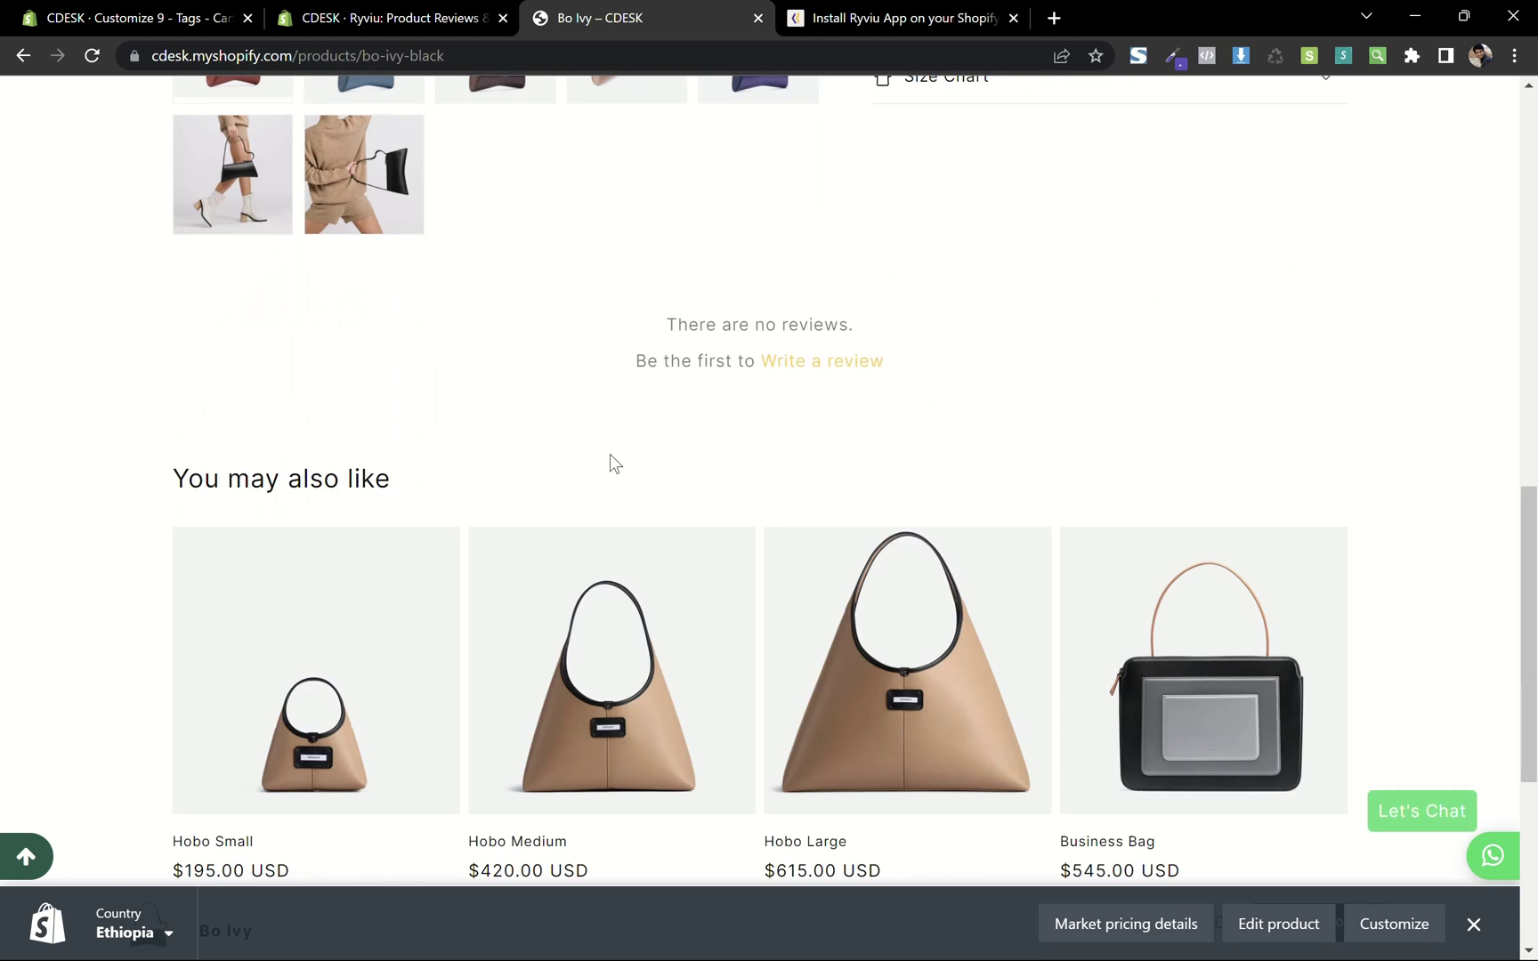
pyautogui.click(799, 372)
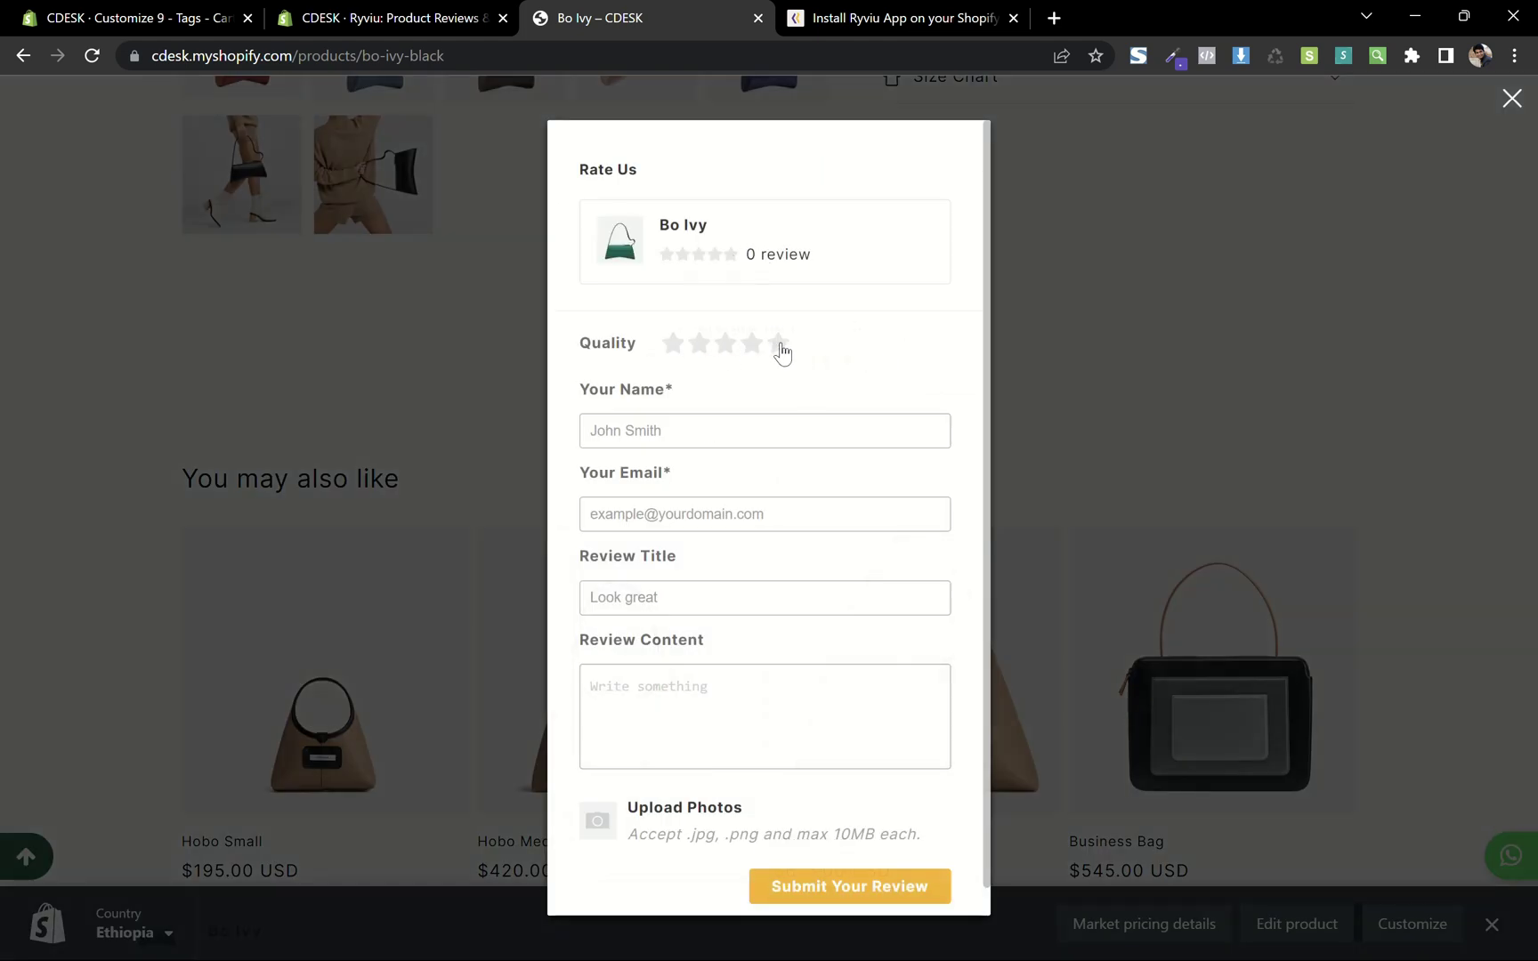
pyautogui.click(779, 345)
pyautogui.click(723, 437)
pyautogui.press('Tab')
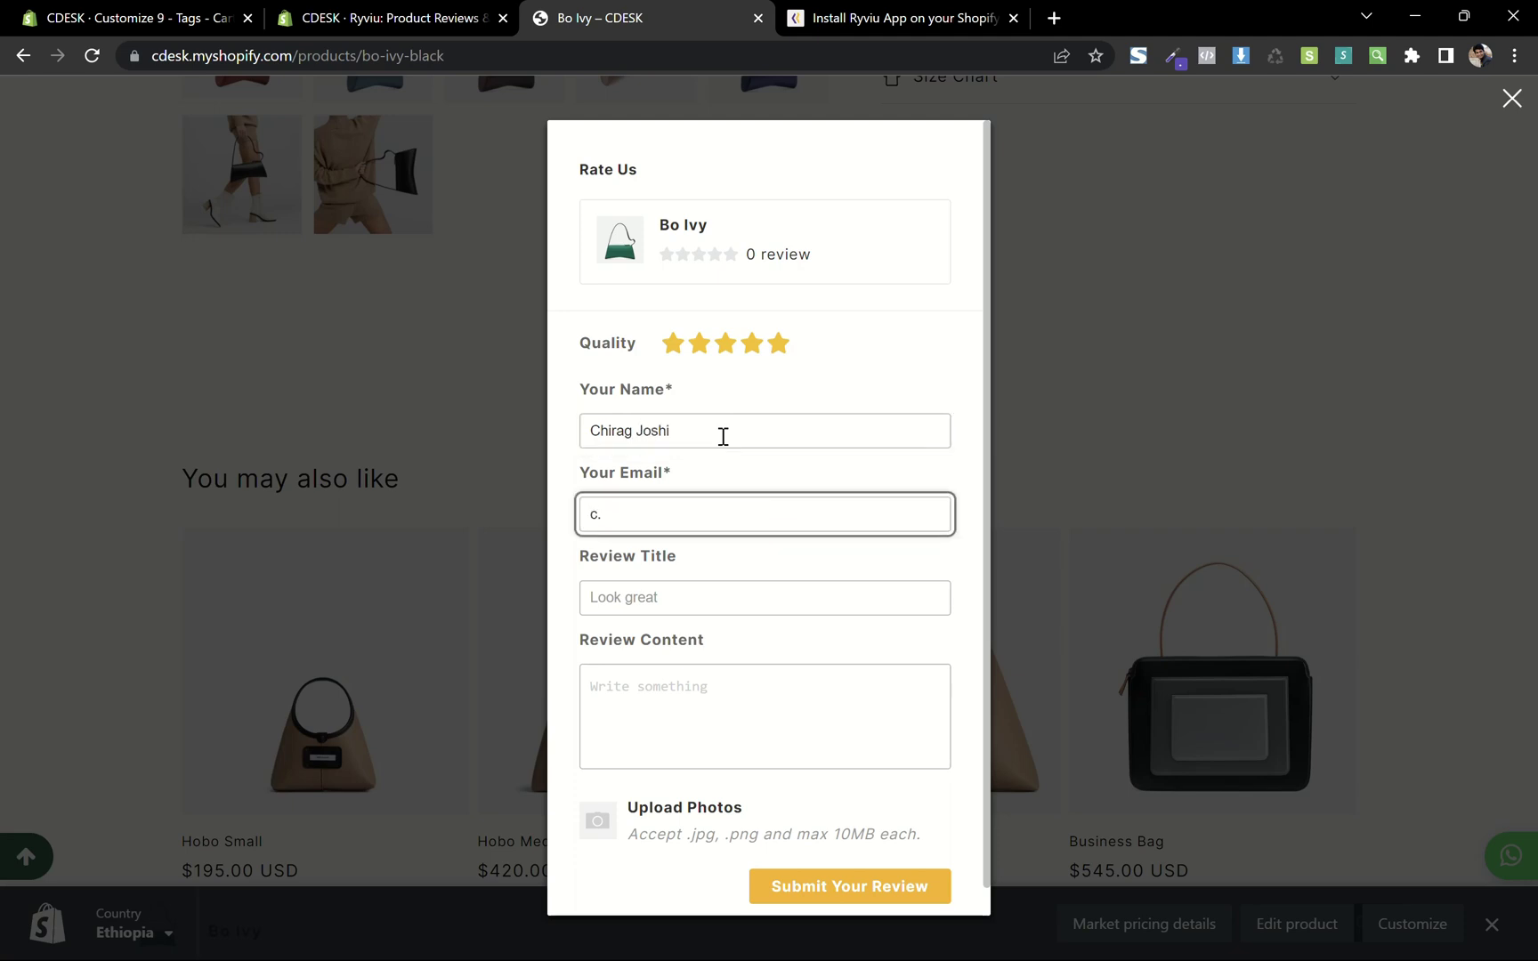
pyautogui.press('Tab')
pyautogui.write('Lo')
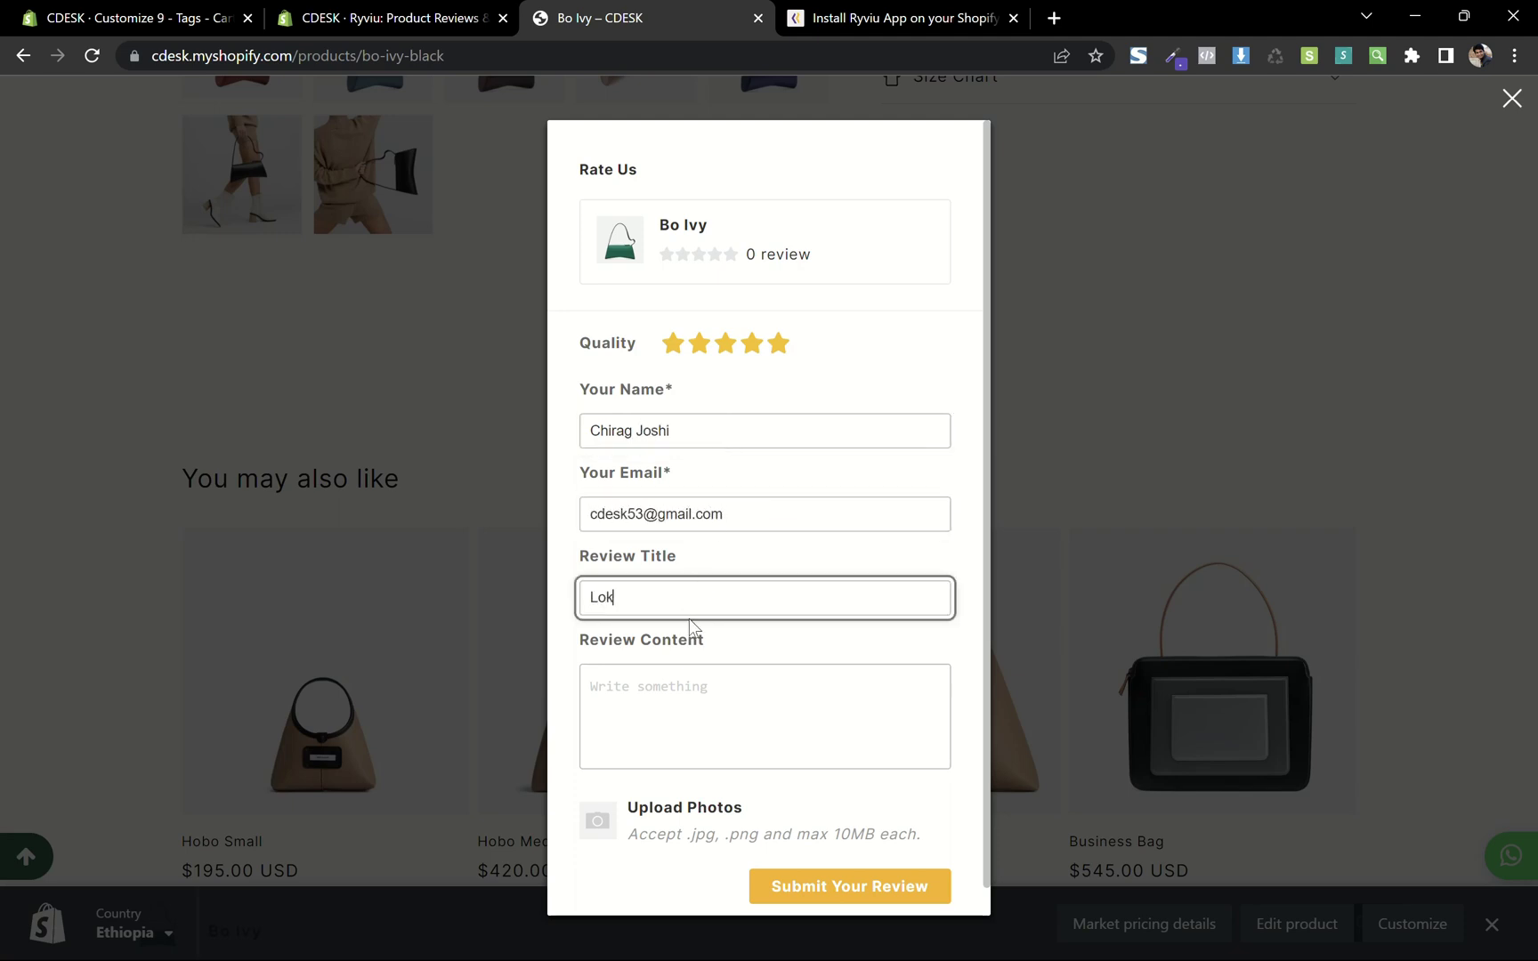
pyautogui.write('Amazing')
pyautogui.hotkey('ctrl', 'a')
pyautogui.press('BackSpace')
pyautogui.write('Great product')
# Enter the review text 'Value for Money', skip adding a photo, and submit the review
pyautogui.click(680, 698)
pyautogui.write('Val')
pyautogui.write('oney')
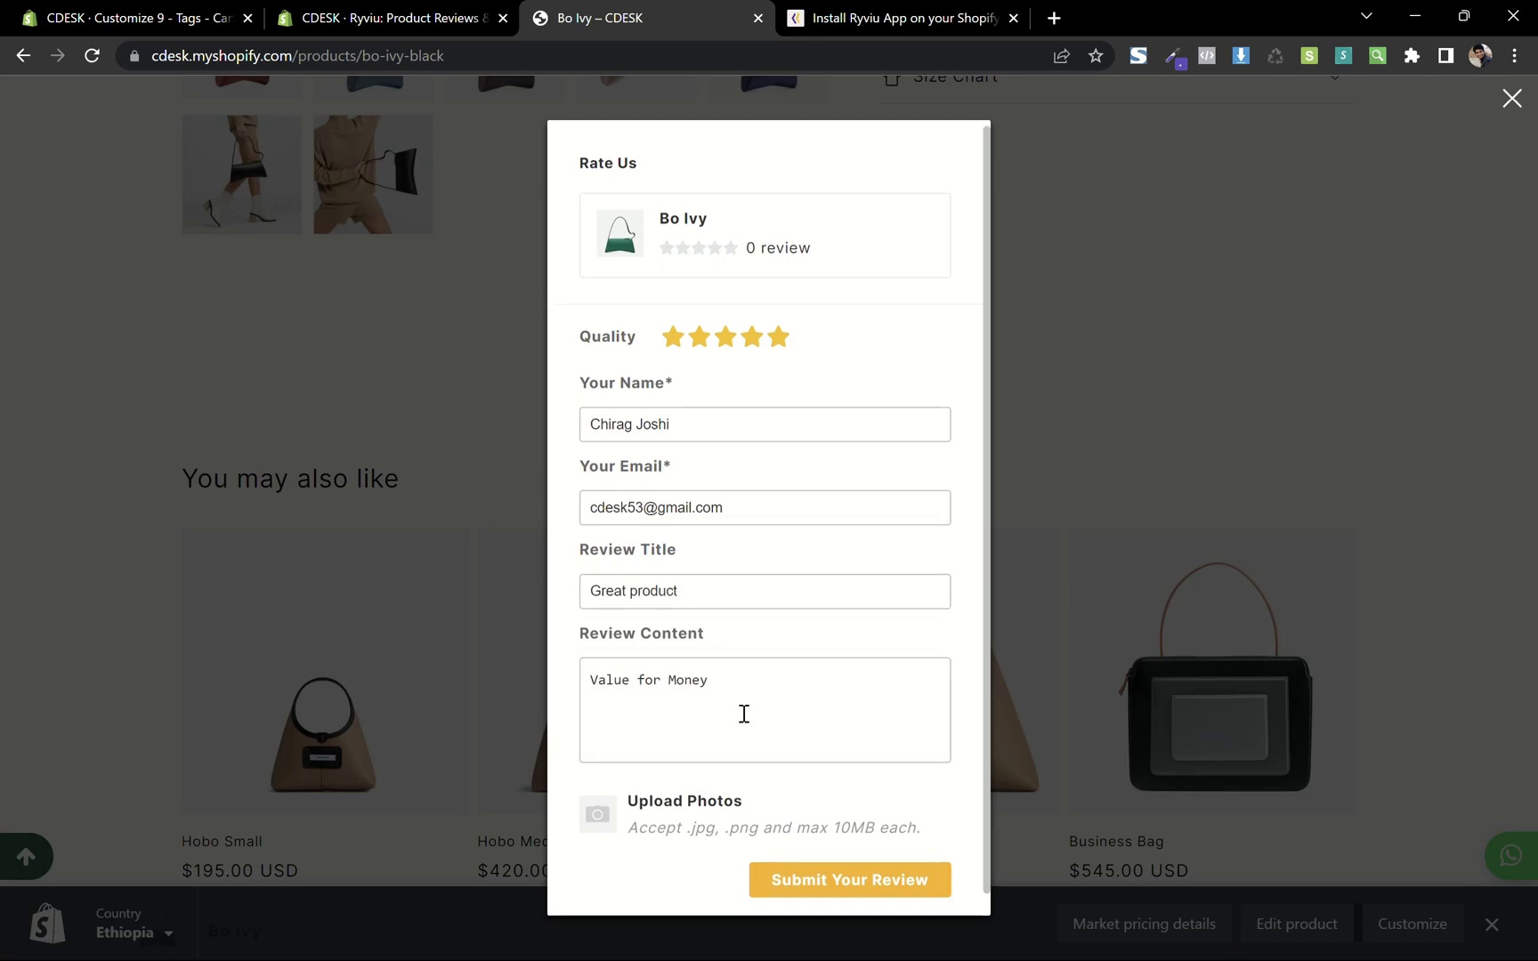
pyautogui.scroll(-1, 658, 779)
pyautogui.click(608, 804)
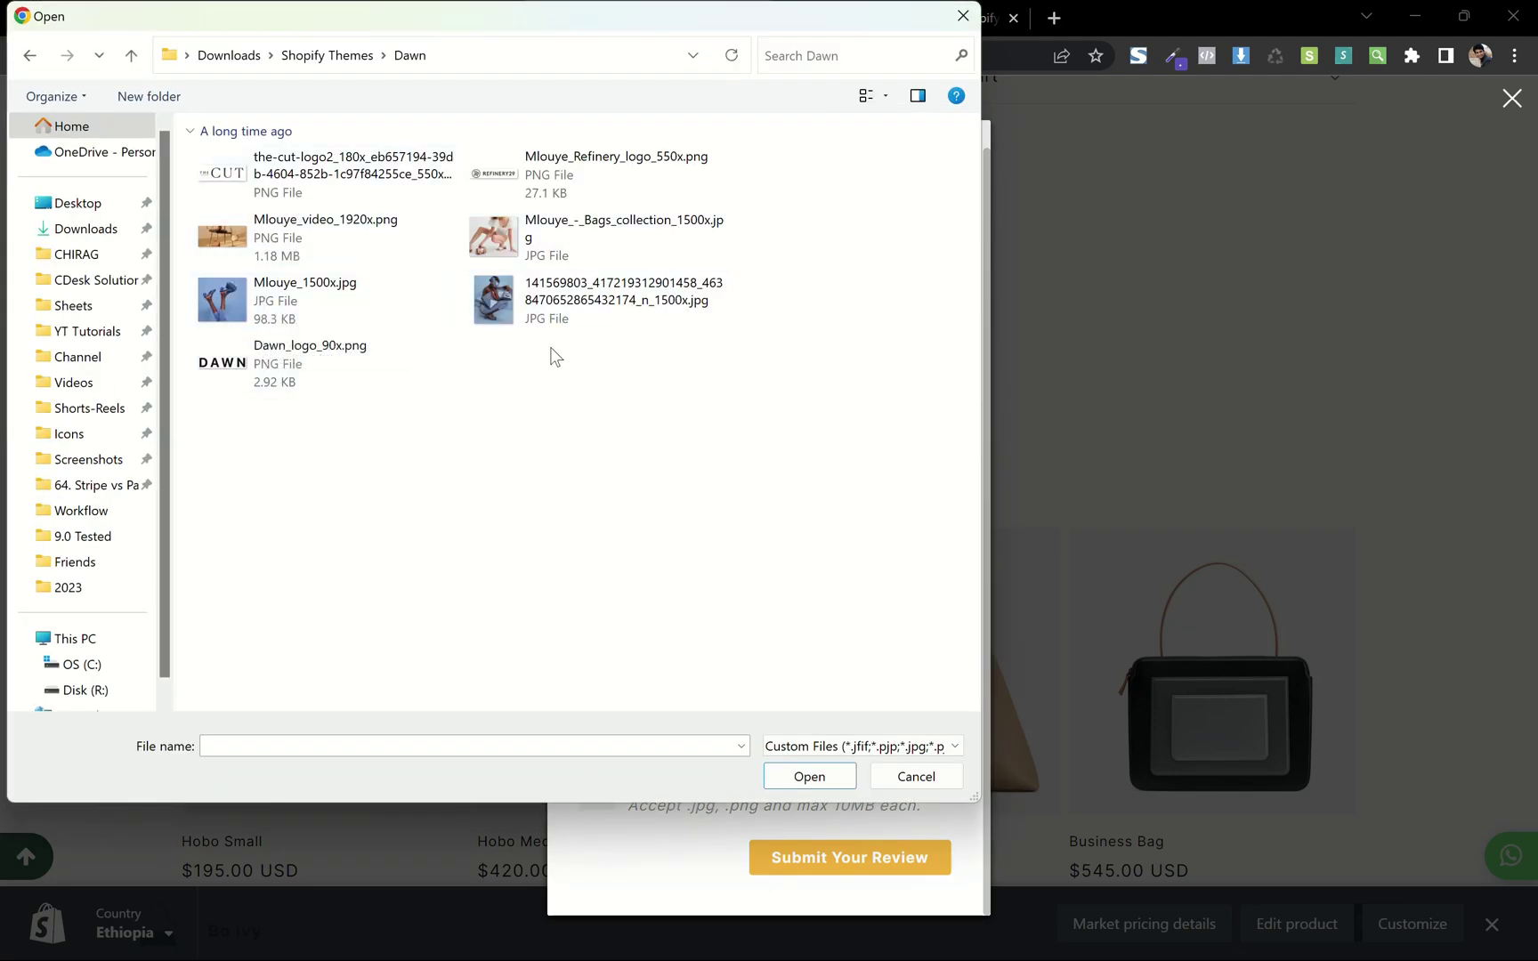
pyautogui.click(891, 777)
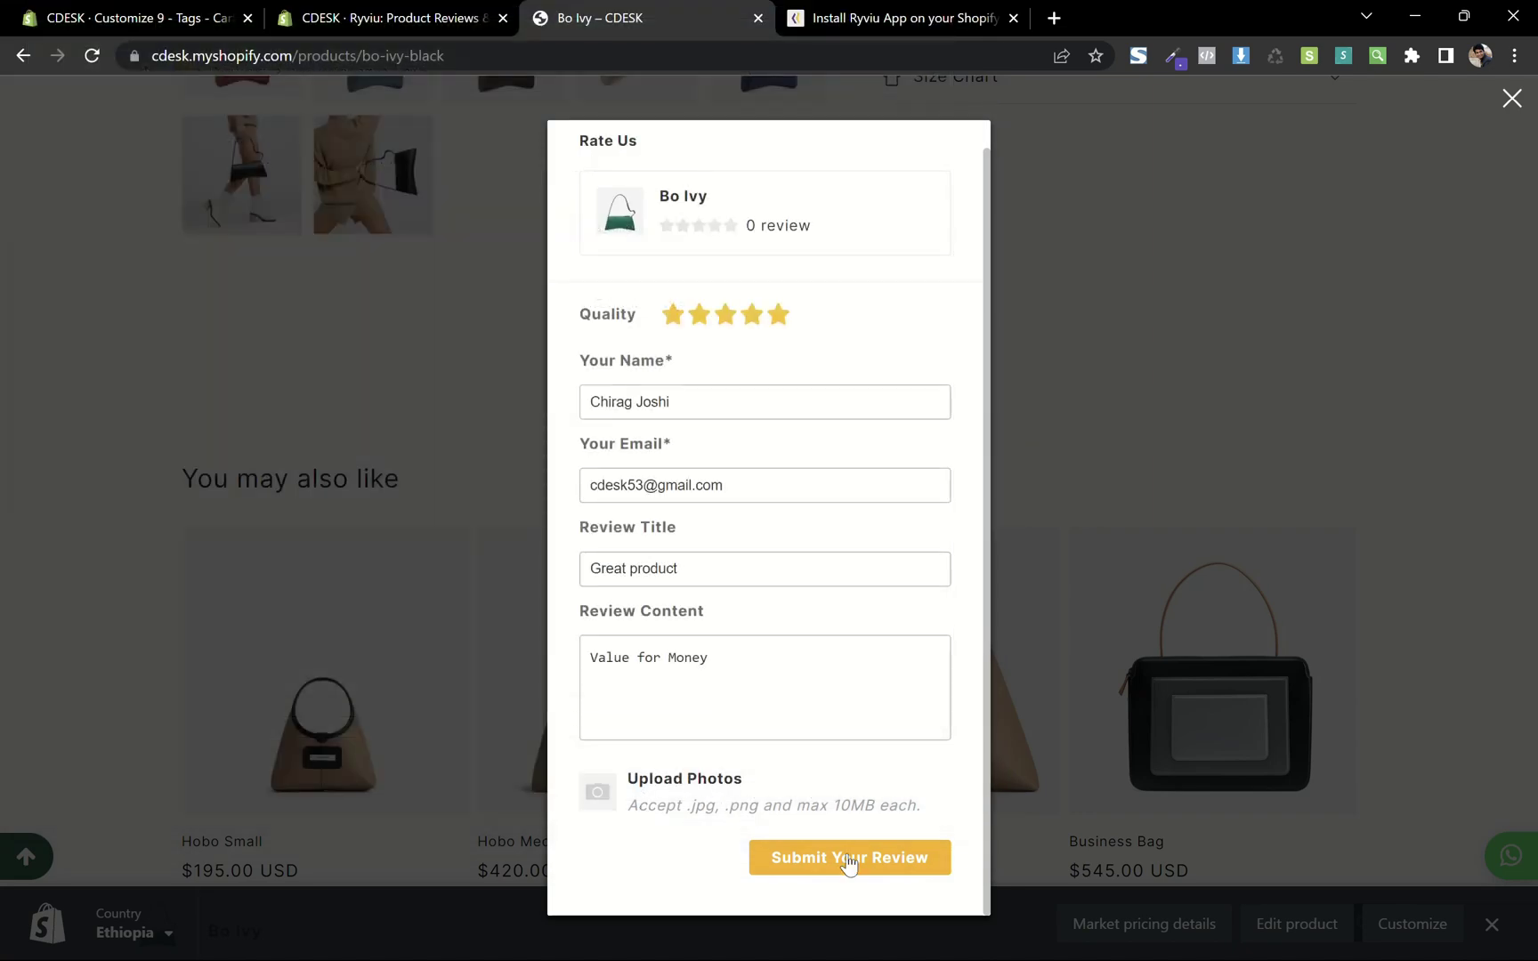
pyautogui.click(850, 858)
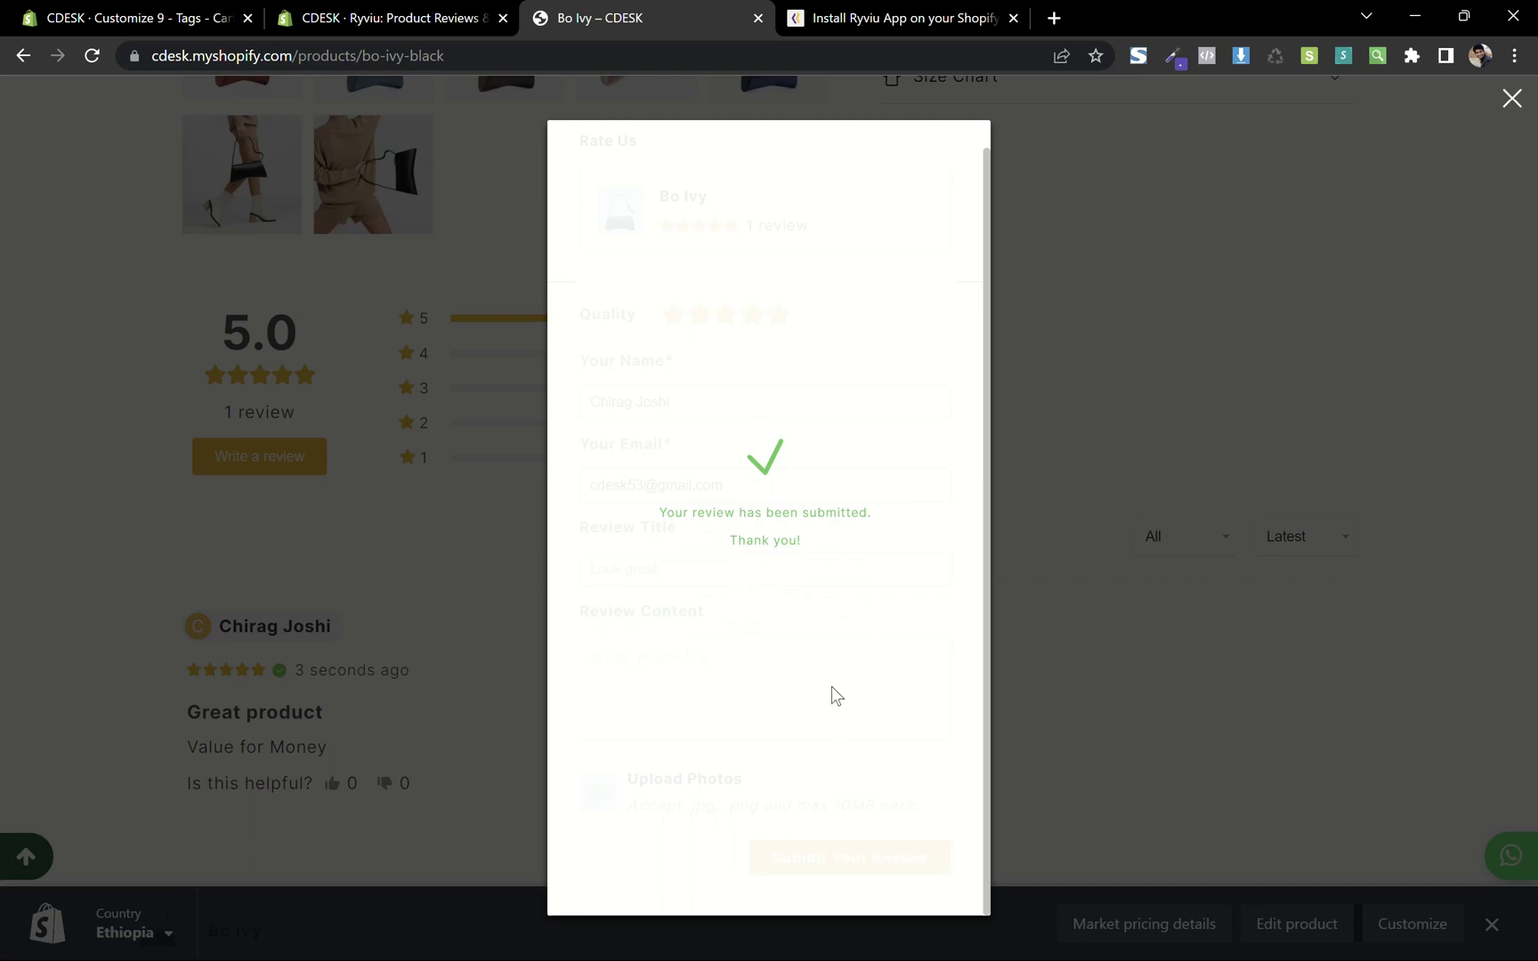
# Reload the Bo Ivy page so five stars with '(1 review)' appear under the title
pyautogui.scroll(-2, 220, 650)
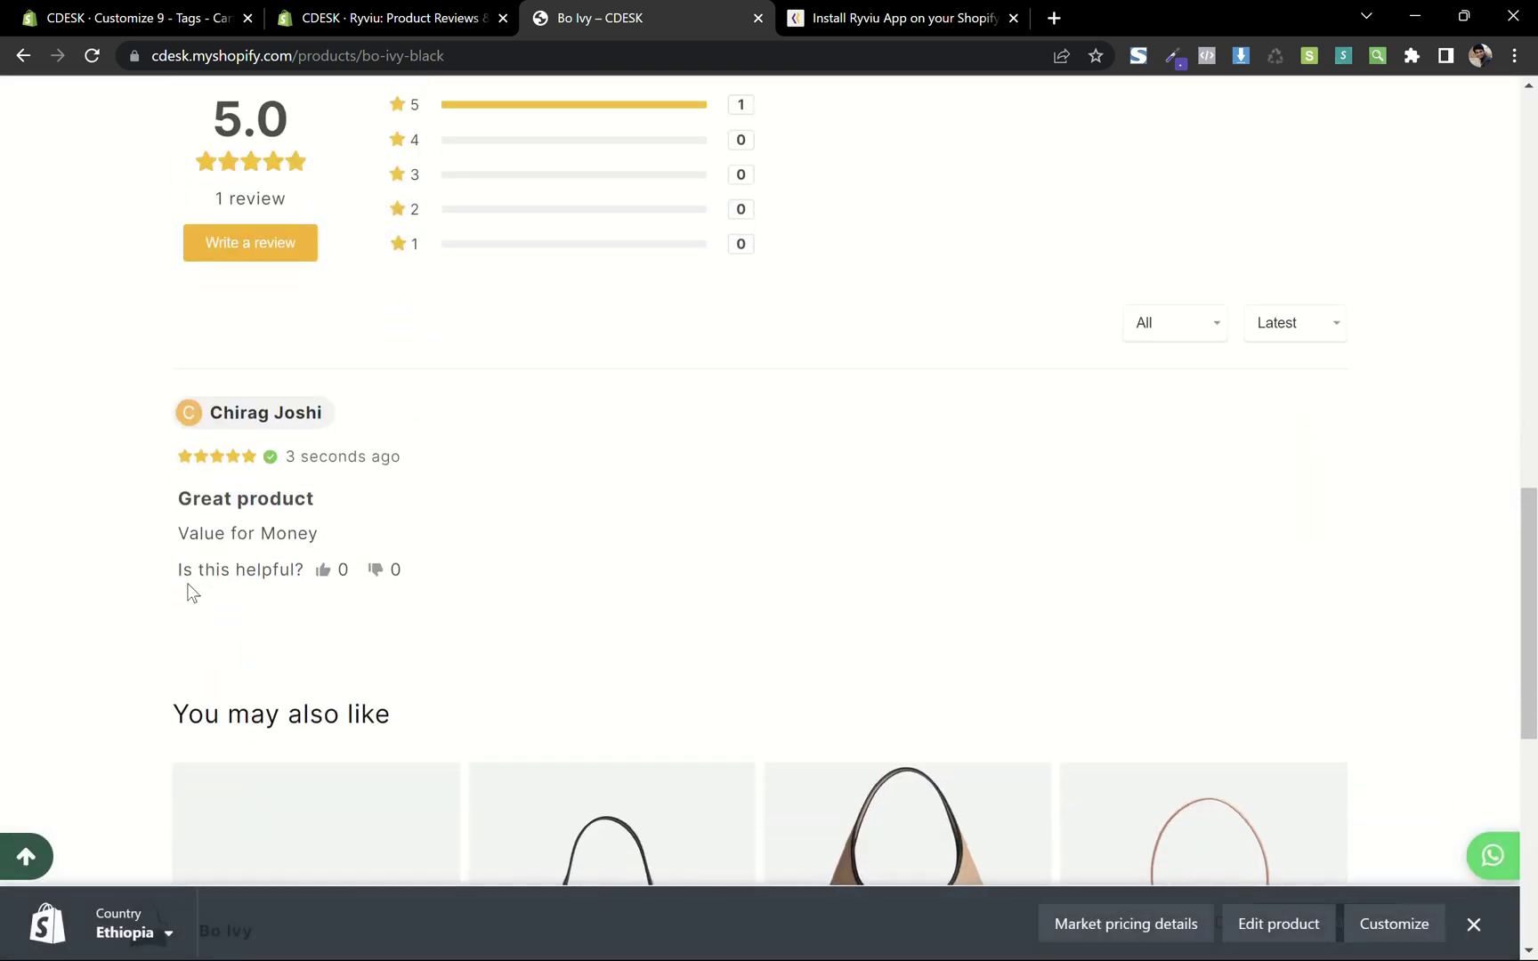
pyautogui.moveTo(199, 508); pyautogui.dragTo(305, 509)
pyautogui.click(252, 569)
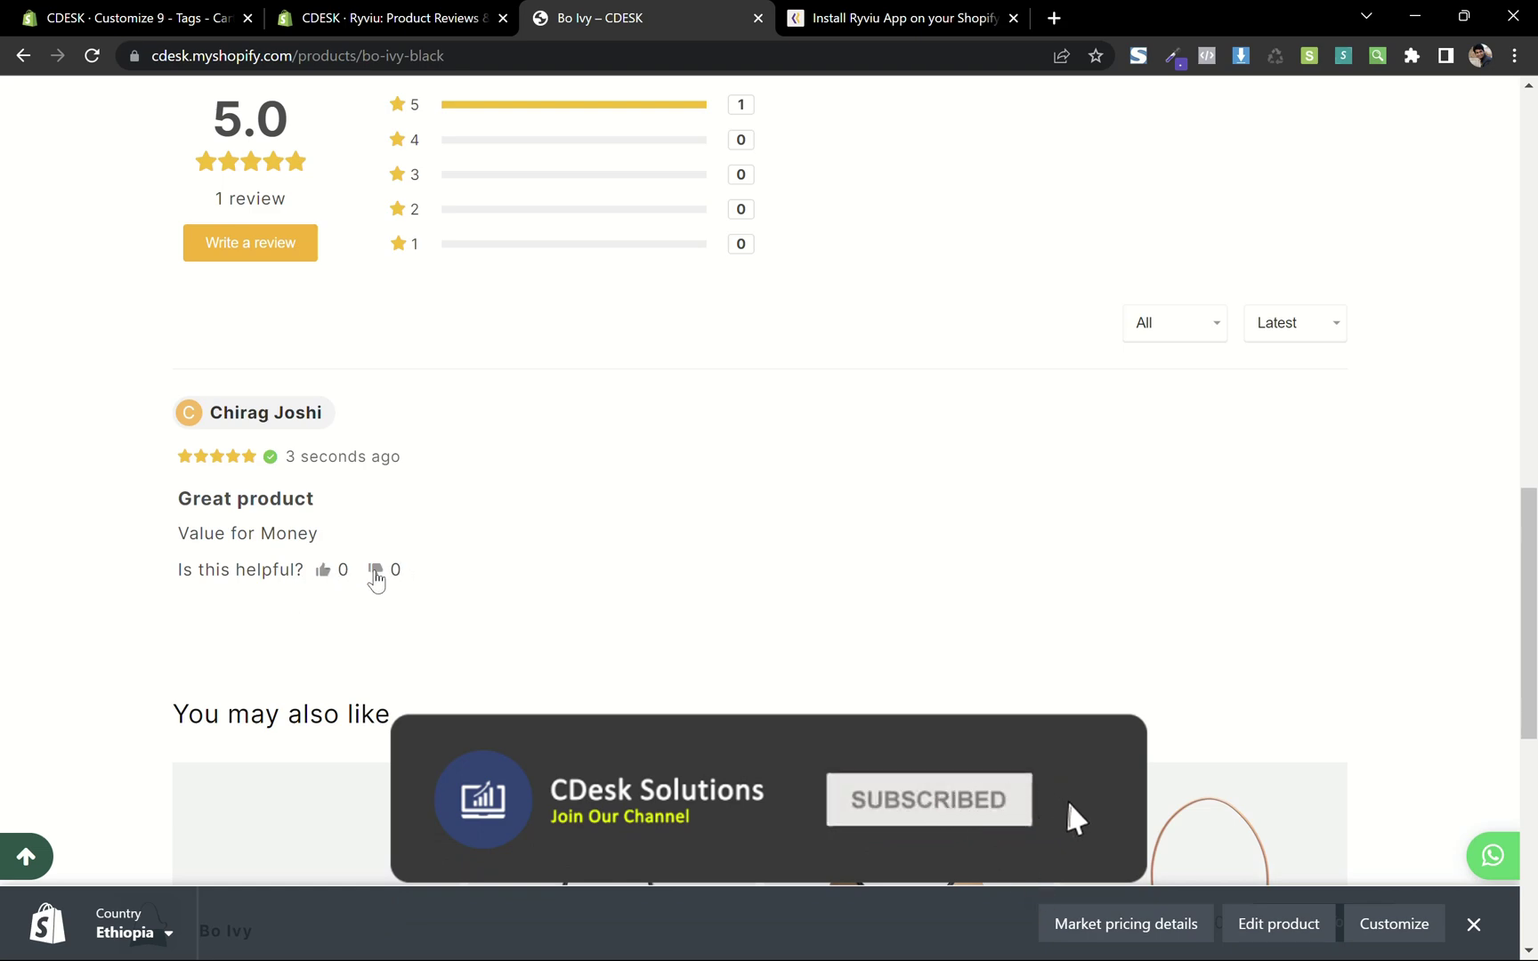
pyautogui.scroll(2, 445, 602)
pyautogui.scroll(3, 732, 549)
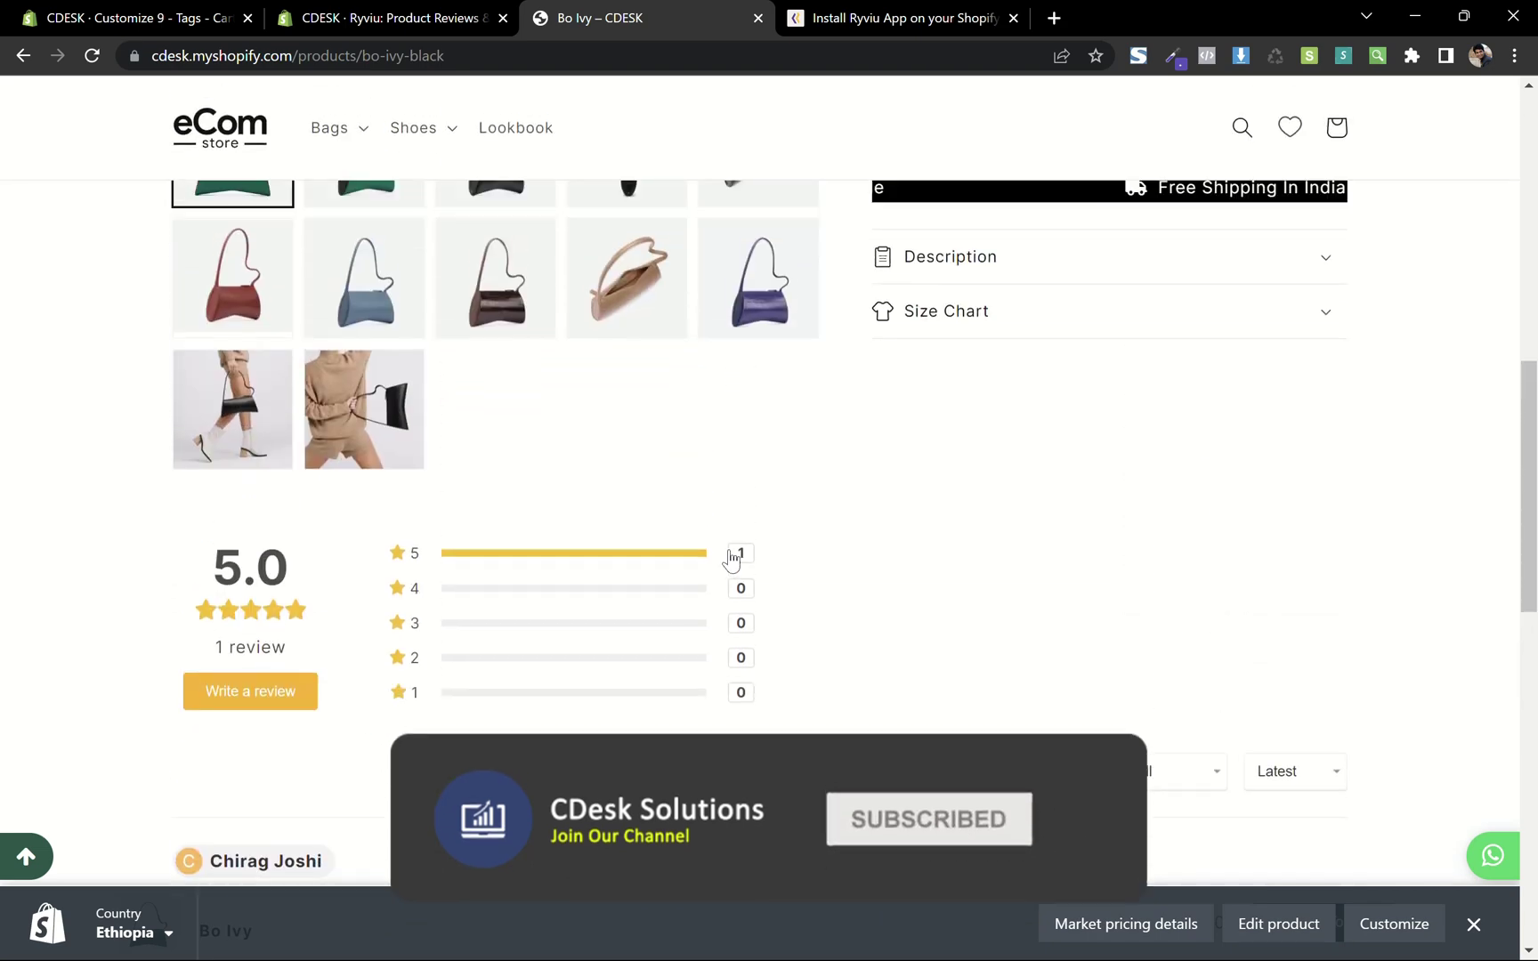
pyautogui.scroll(10, 801, 549)
pyautogui.scroll(2, 835, 542)
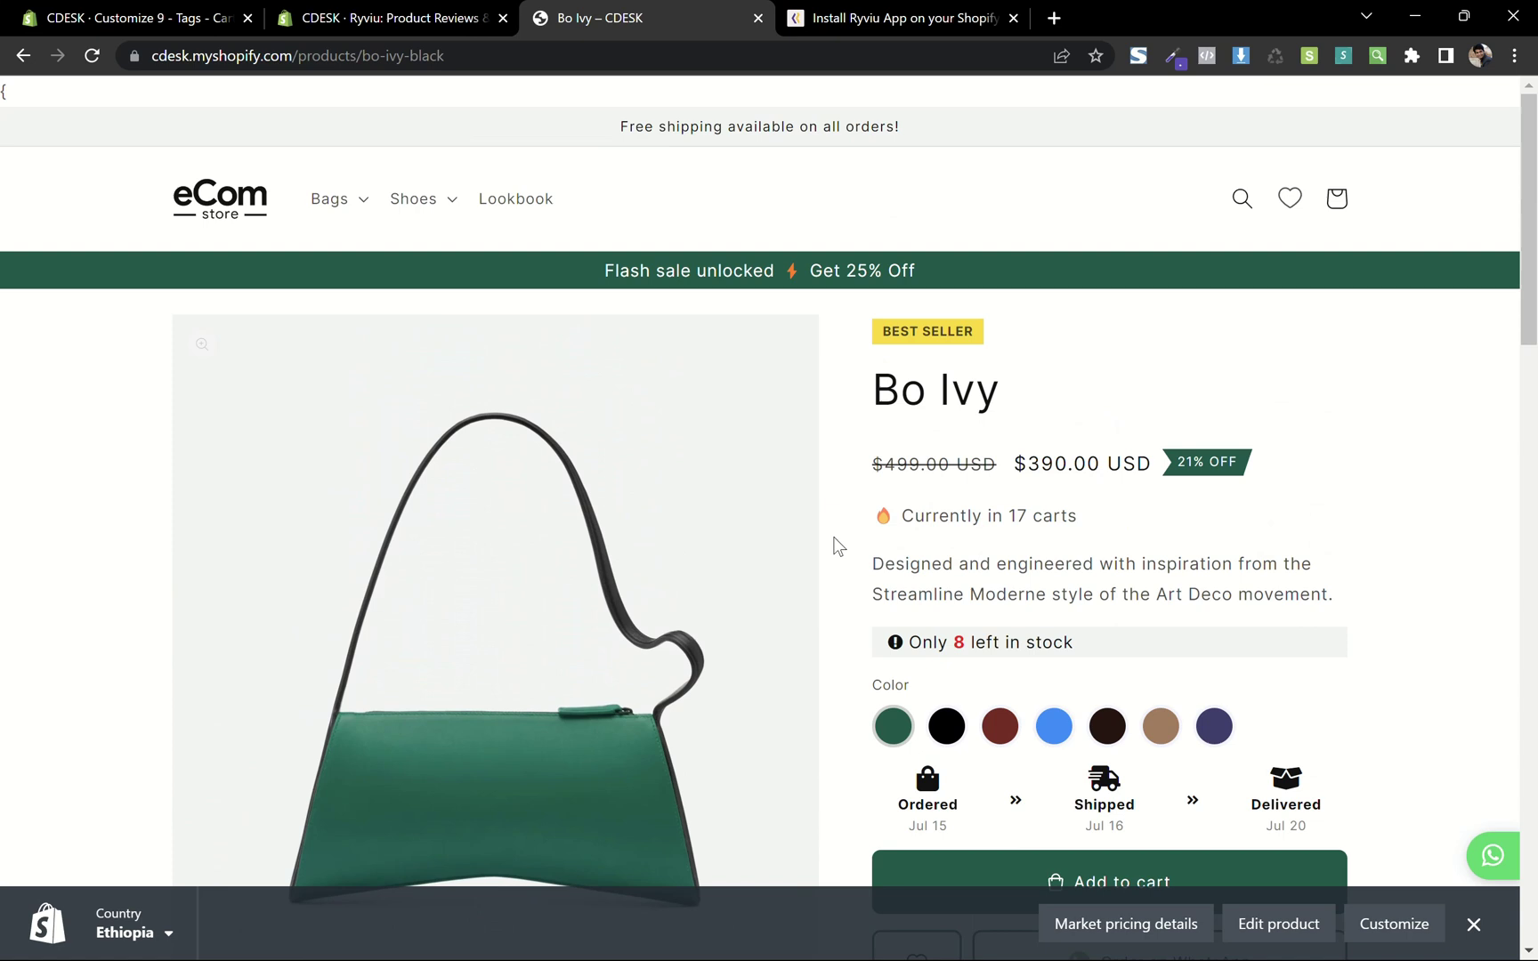
pyautogui.click(92, 55)
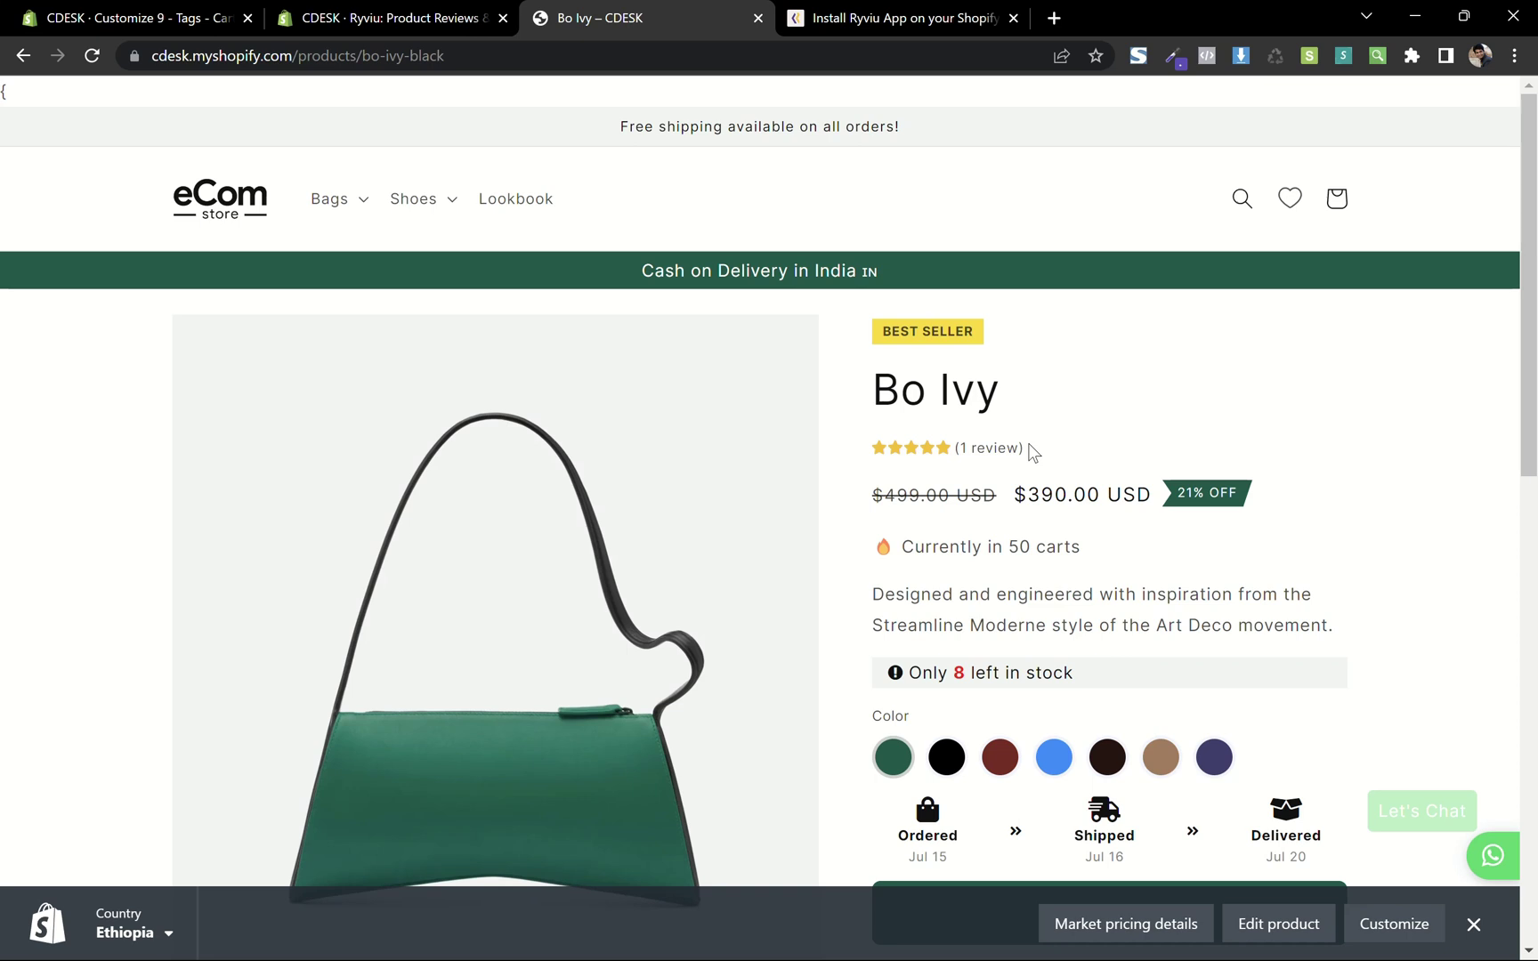
# Check the Ryviu Reviews analytics (average 5 from 1 review), then go to Reviews CSV Import
pyautogui.click(383, 16)
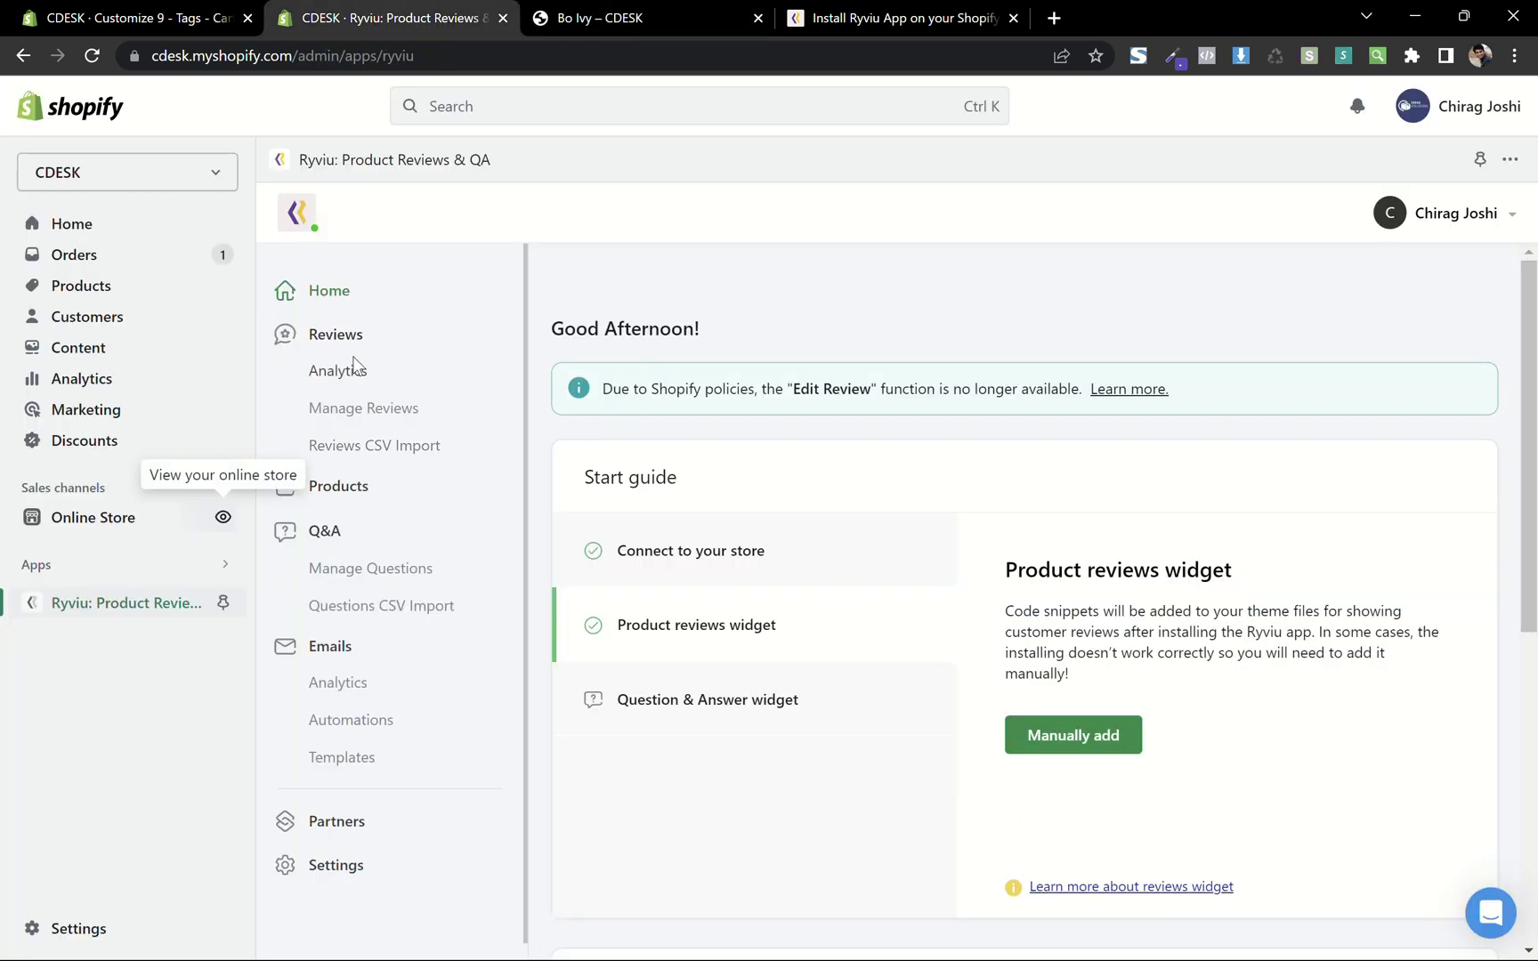
pyautogui.click(356, 408)
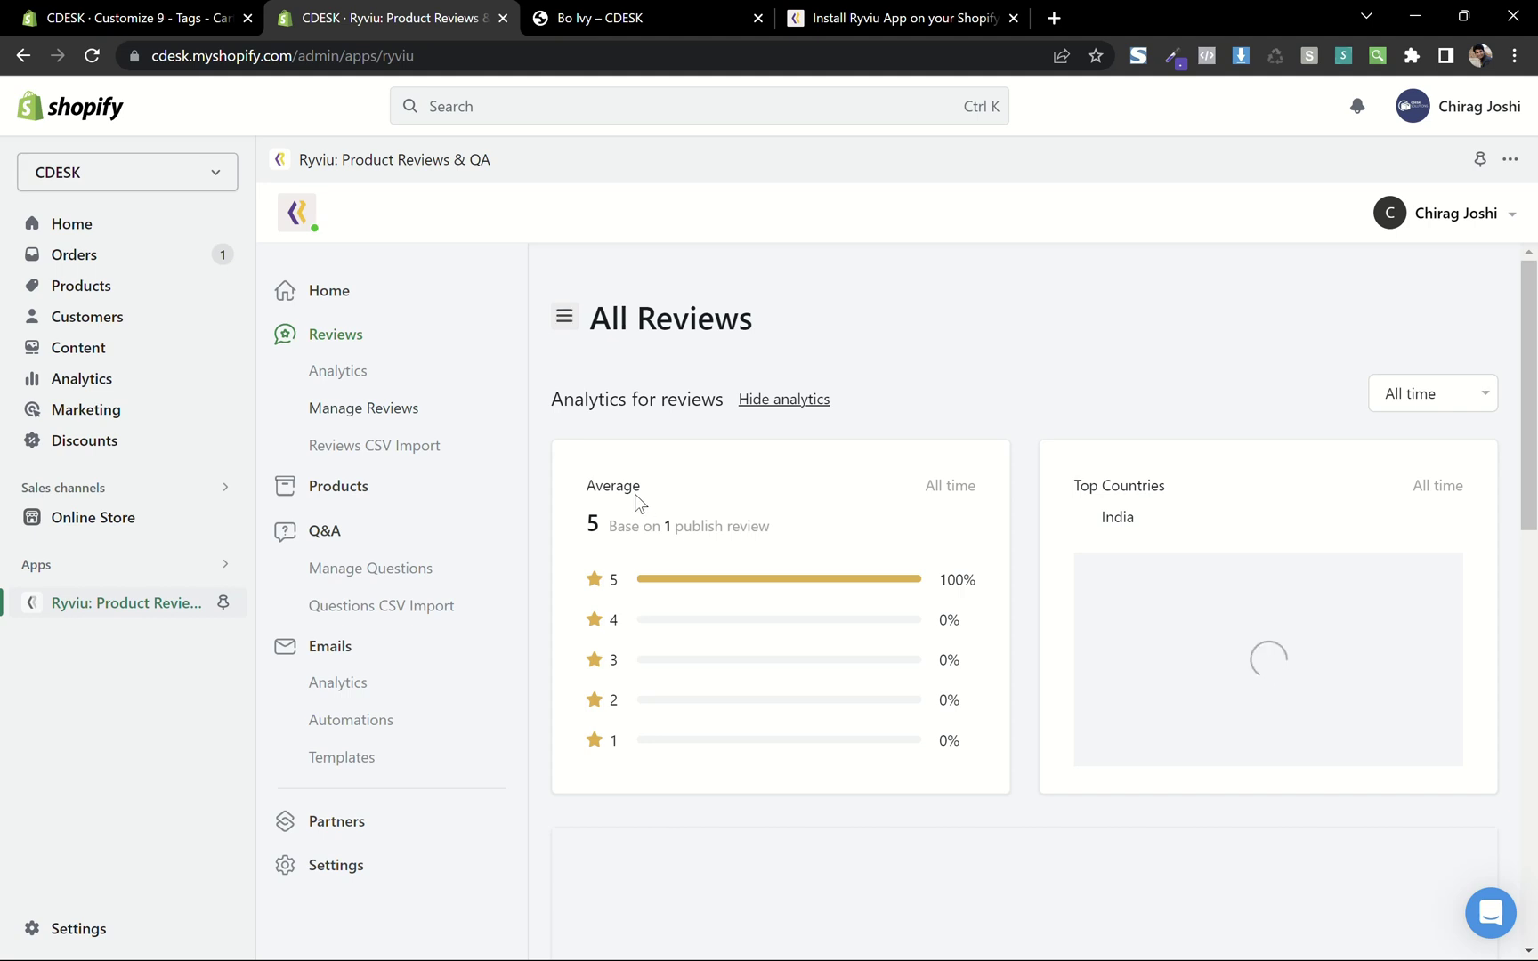
pyautogui.scroll(-4, 668, 549)
pyautogui.scroll(-2, 672, 557)
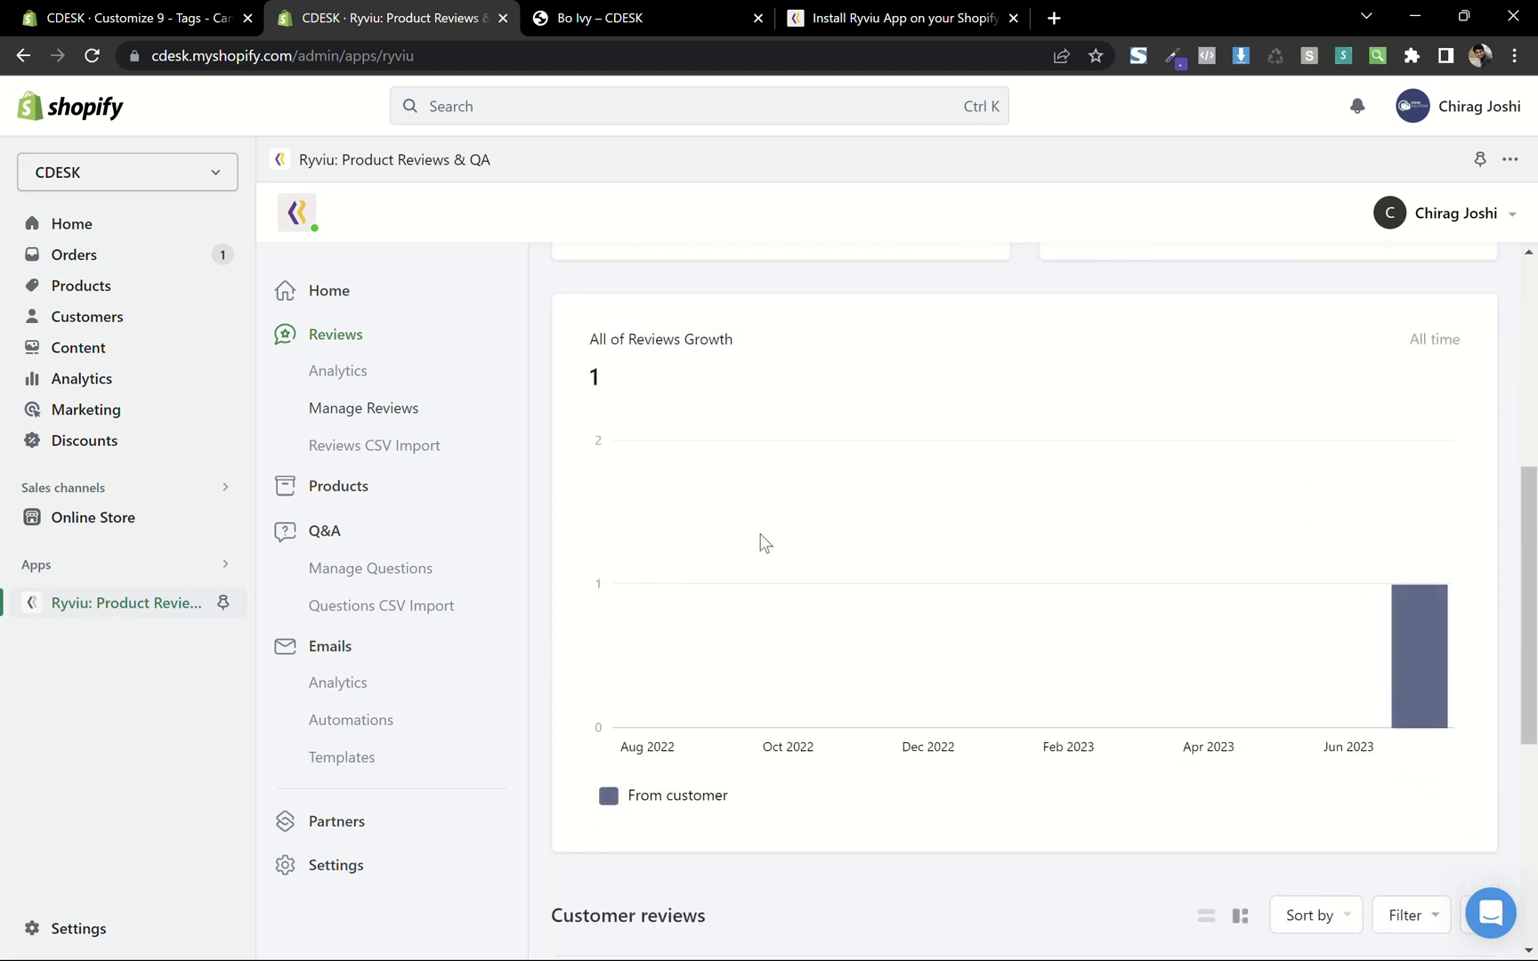
pyautogui.scroll(1, 759, 539)
pyautogui.scroll(2, 759, 538)
pyautogui.click(354, 448)
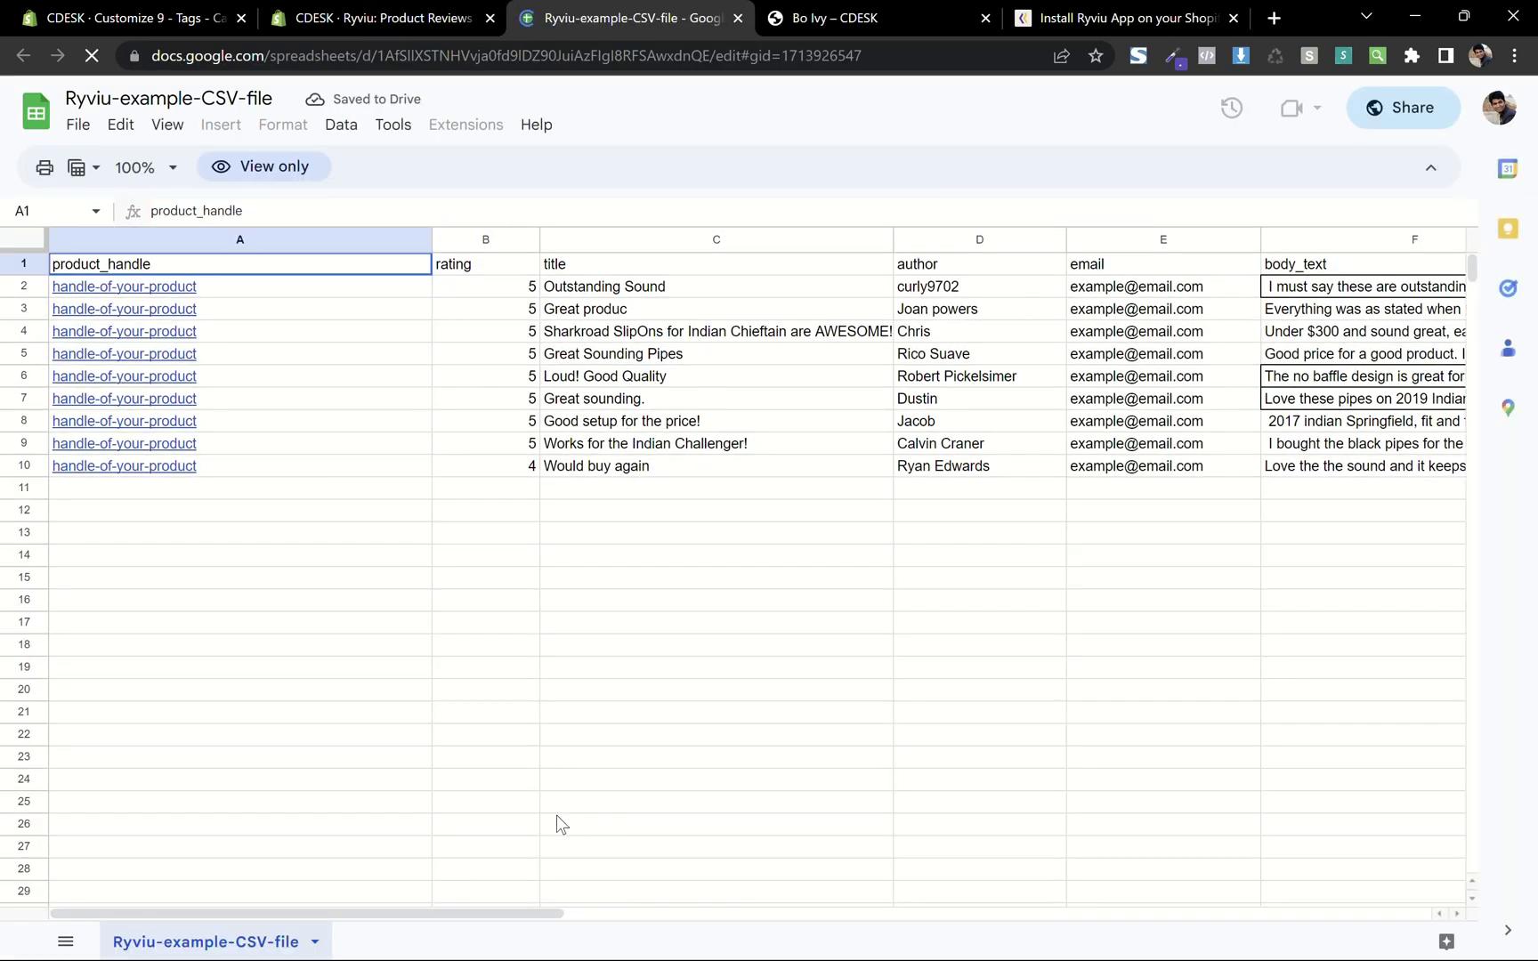
# Scroll the example sheet across to its body text, photo, date, country, status and featured columns
pyautogui.moveTo(563, 916)
pyautogui.mouseDown()
pyautogui.moveTo(978, 921)
pyautogui.moveTo(405, 926)
pyautogui.mouseUp()
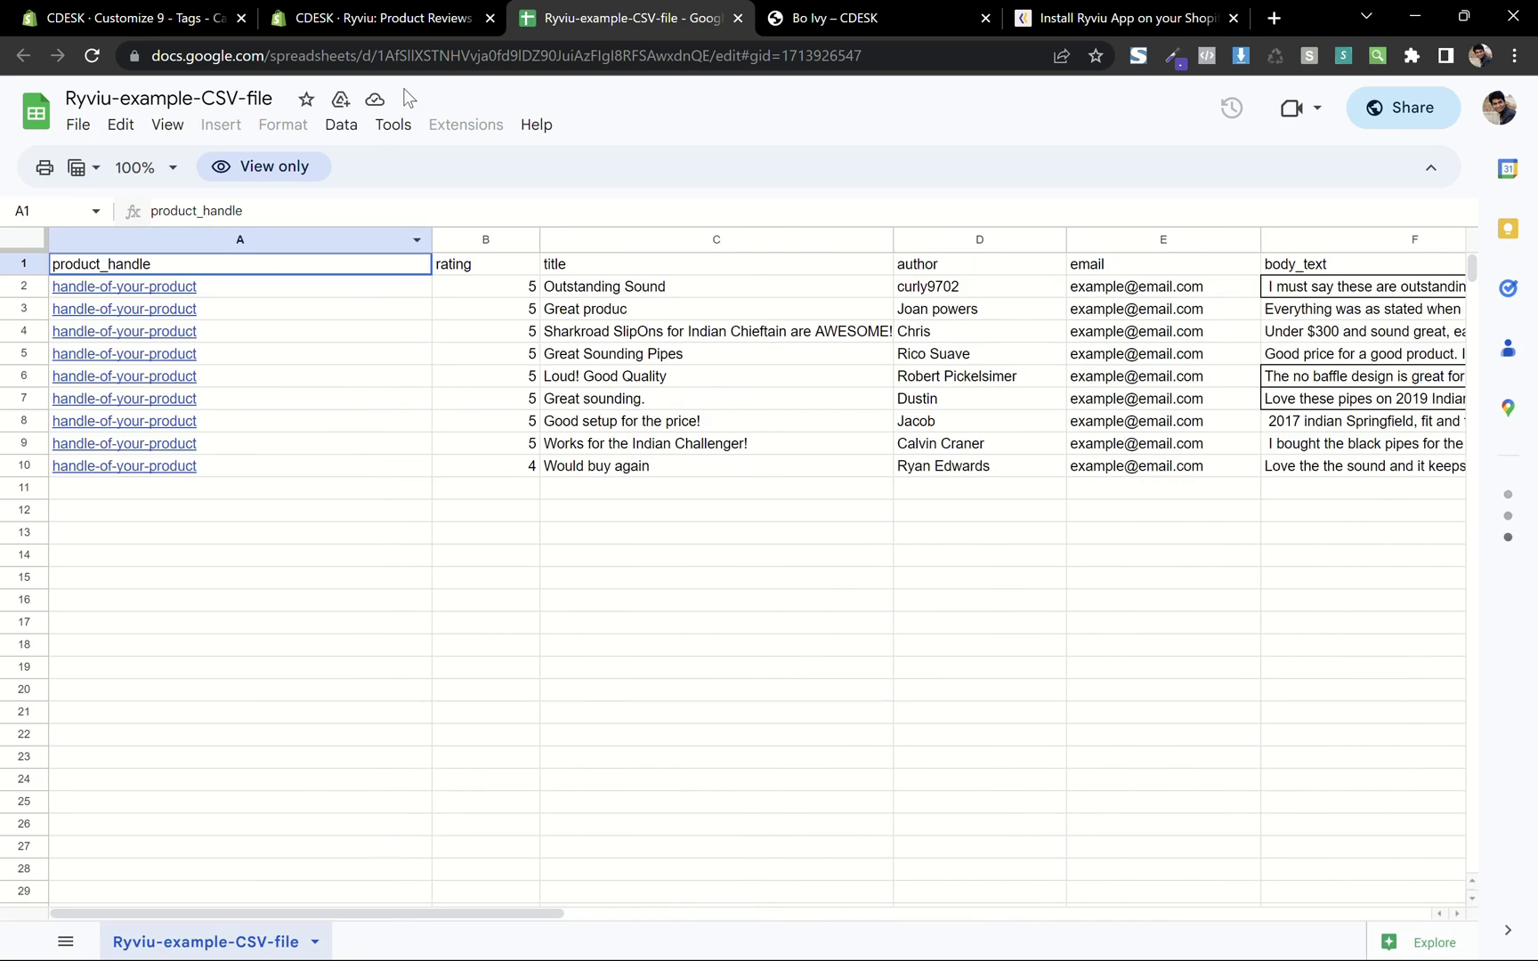
# Close the sheet and browse Ryviu Products, where Bo Ivy shows 5 stars from 1 review
pyautogui.click(738, 18)
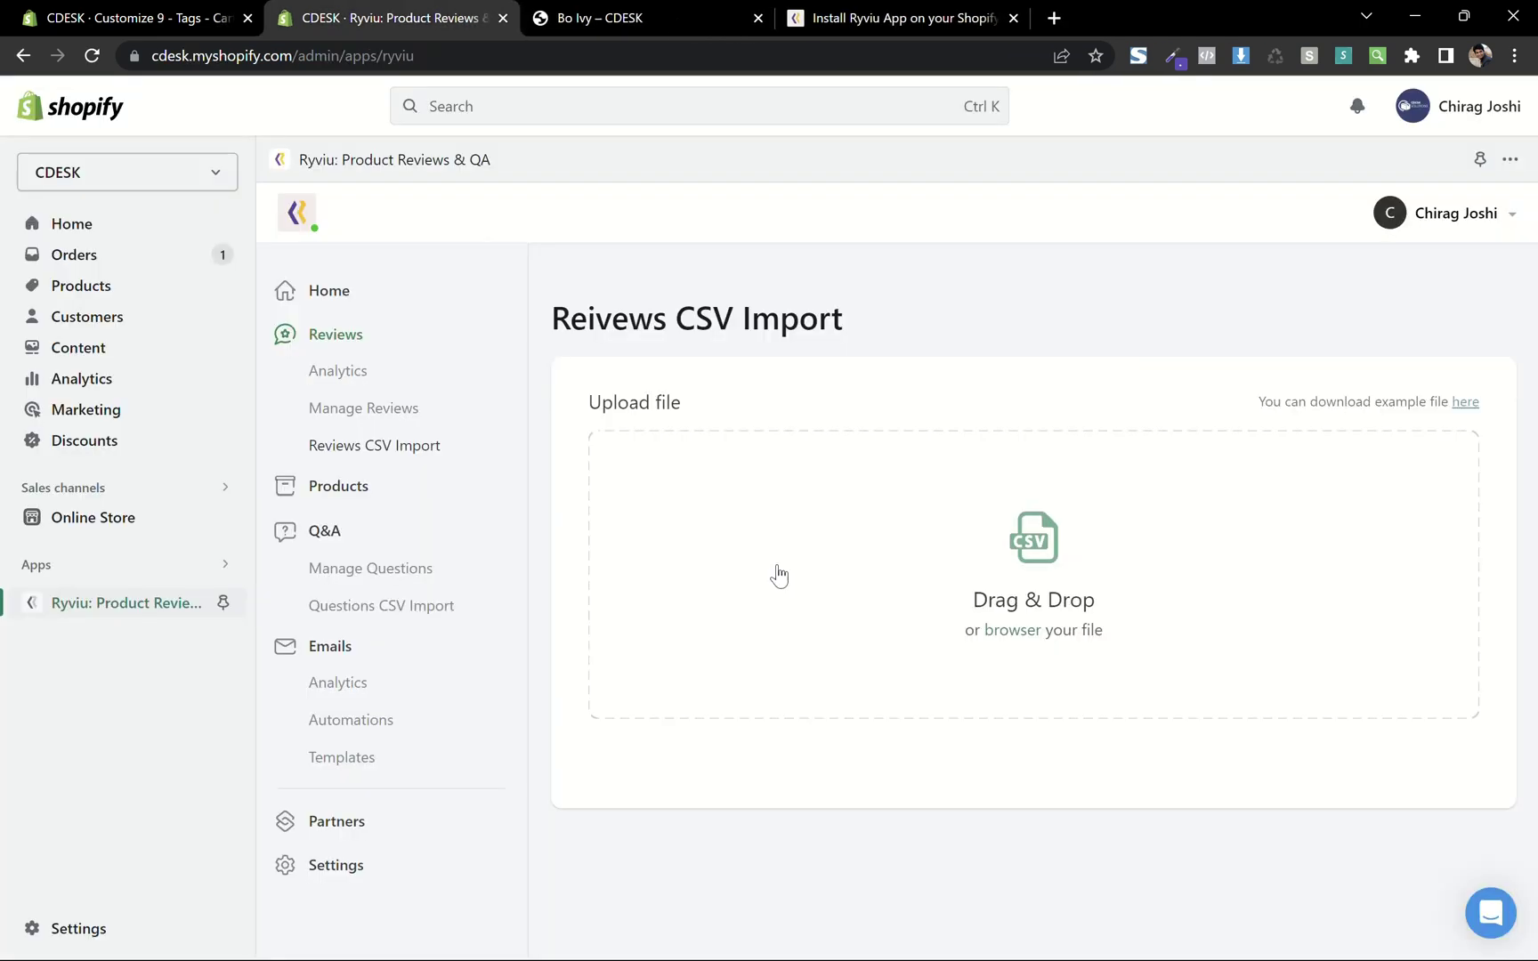
pyautogui.click(357, 495)
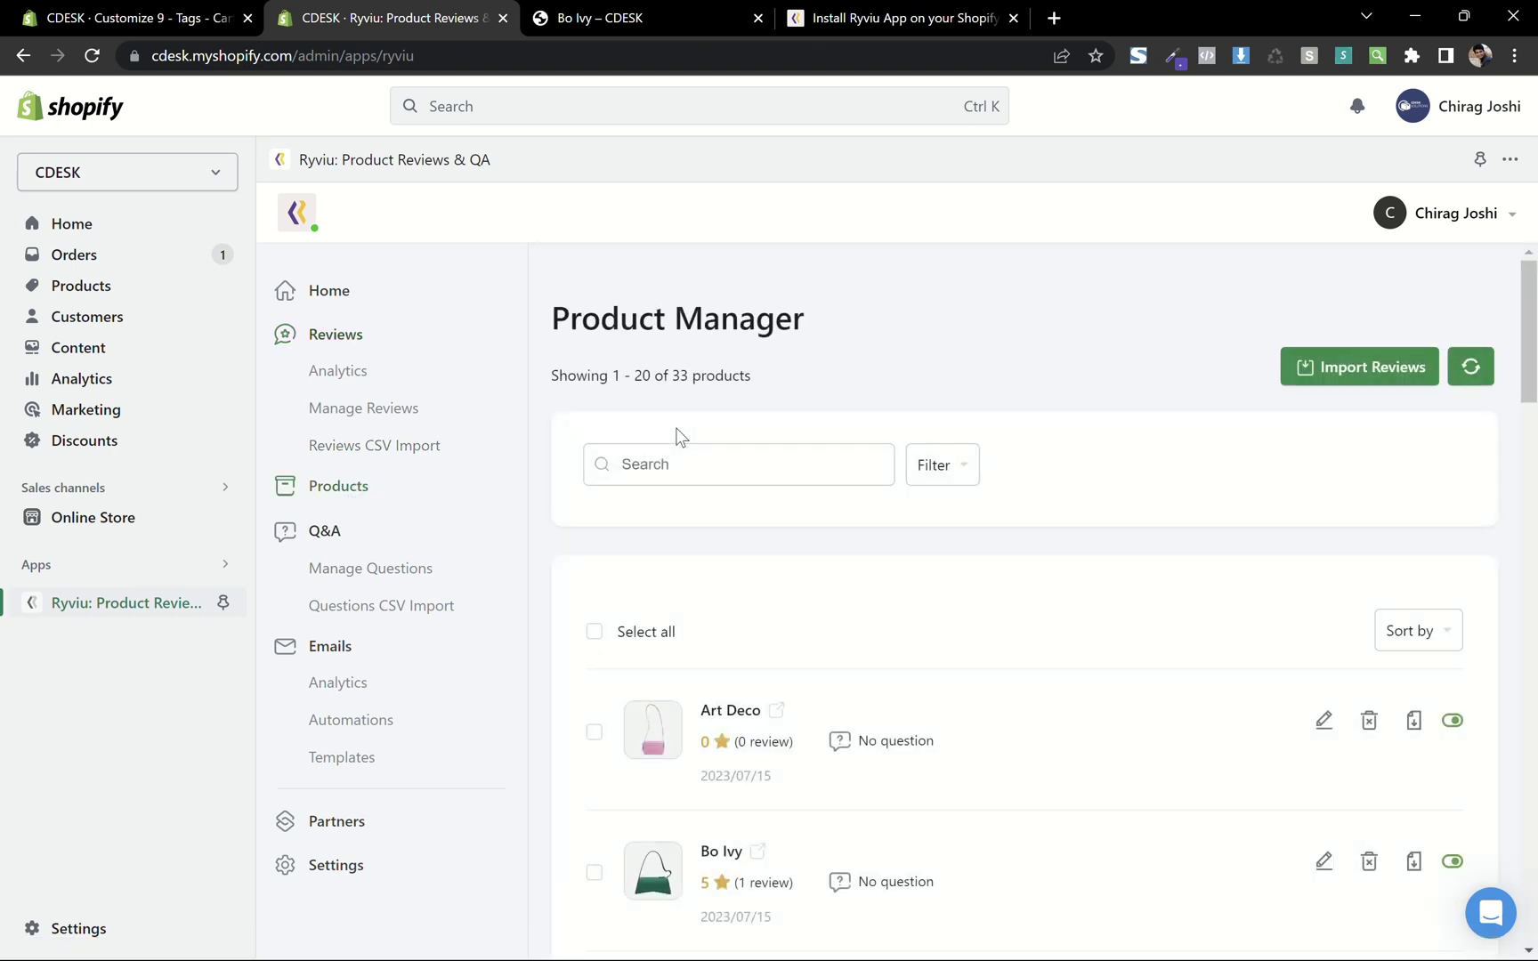
pyautogui.scroll(-2, 750, 583)
pyautogui.scroll(-1, 828, 580)
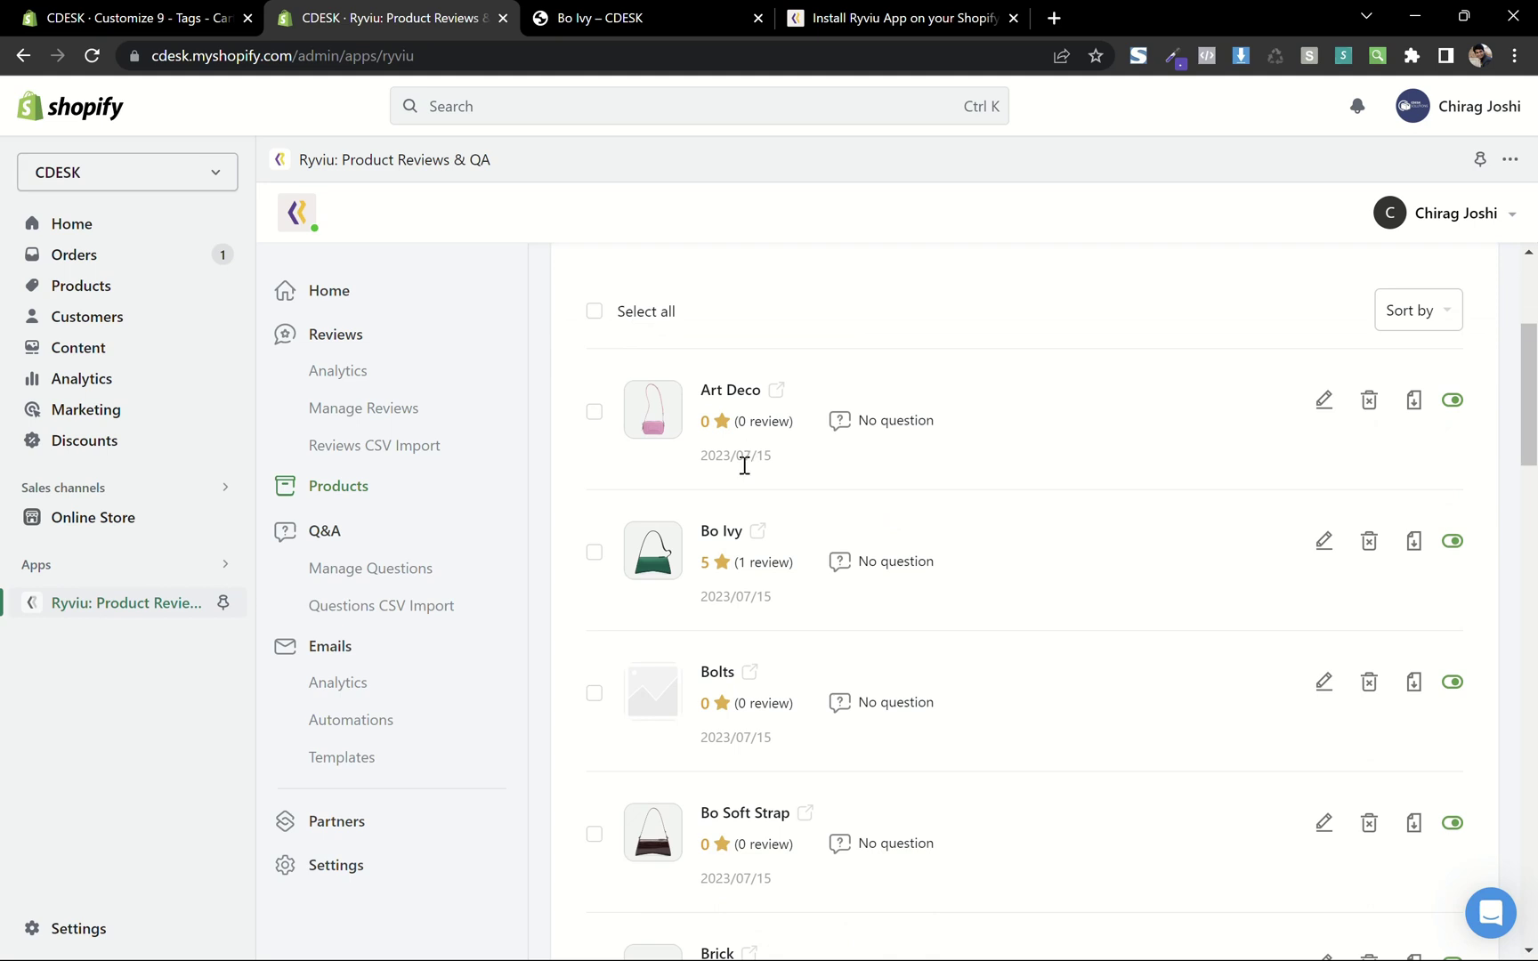
pyautogui.scroll(-1, 742, 464)
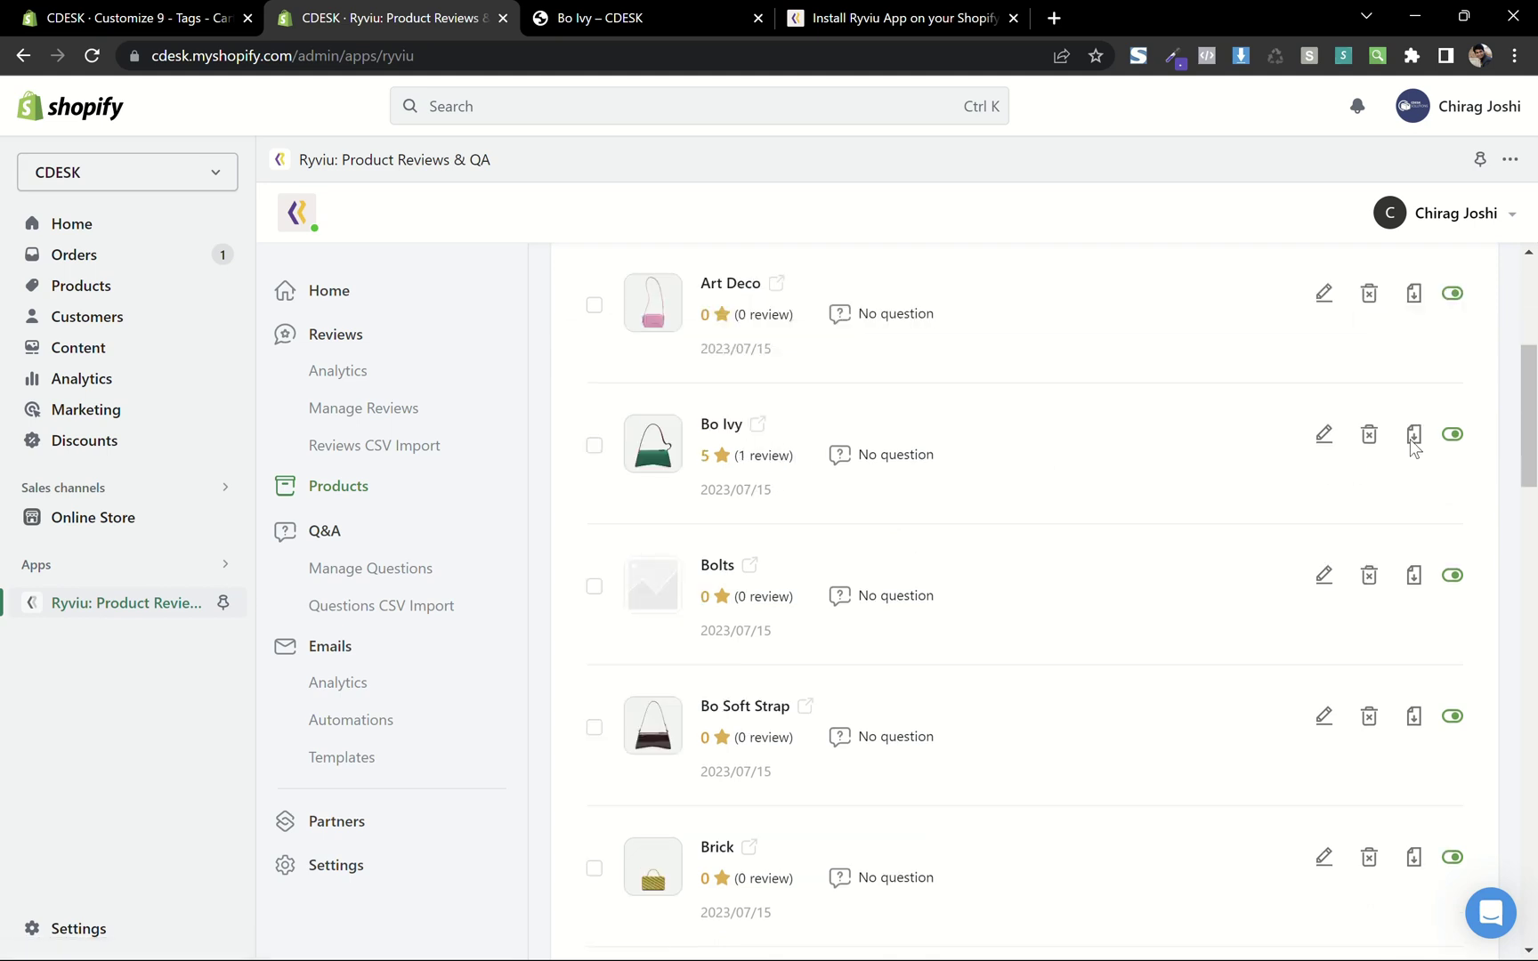